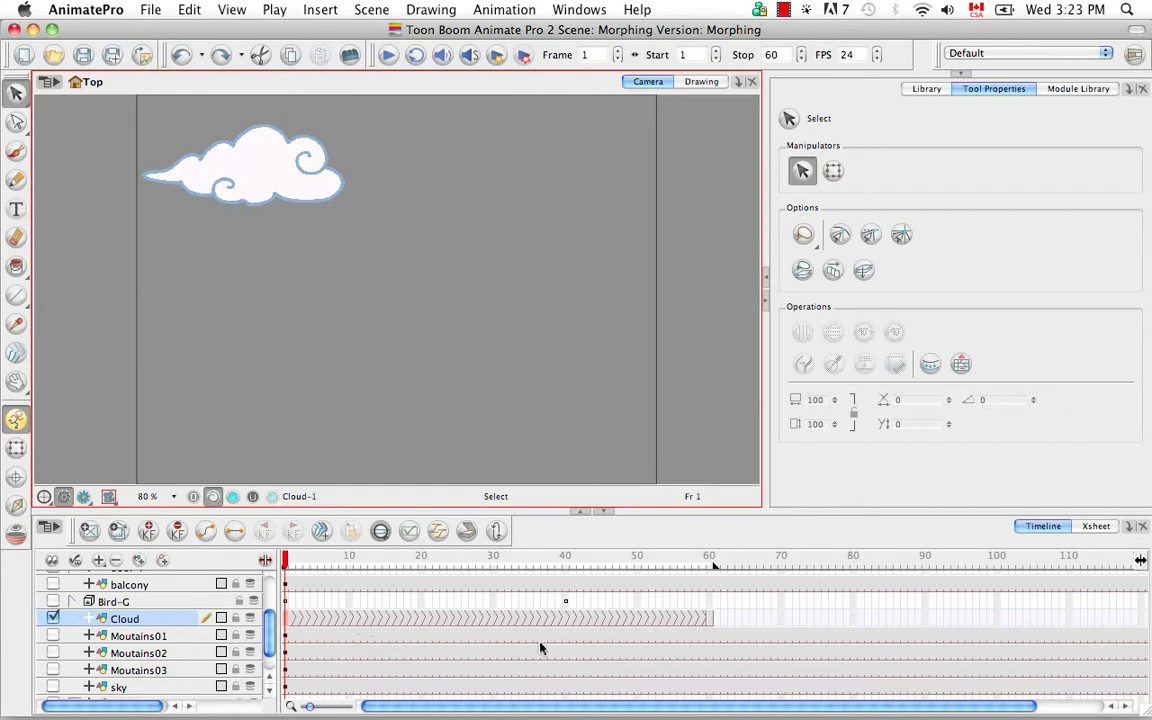
Move the playhead to frame 29 on the Cloud row, partway through its morph
click(487, 620)
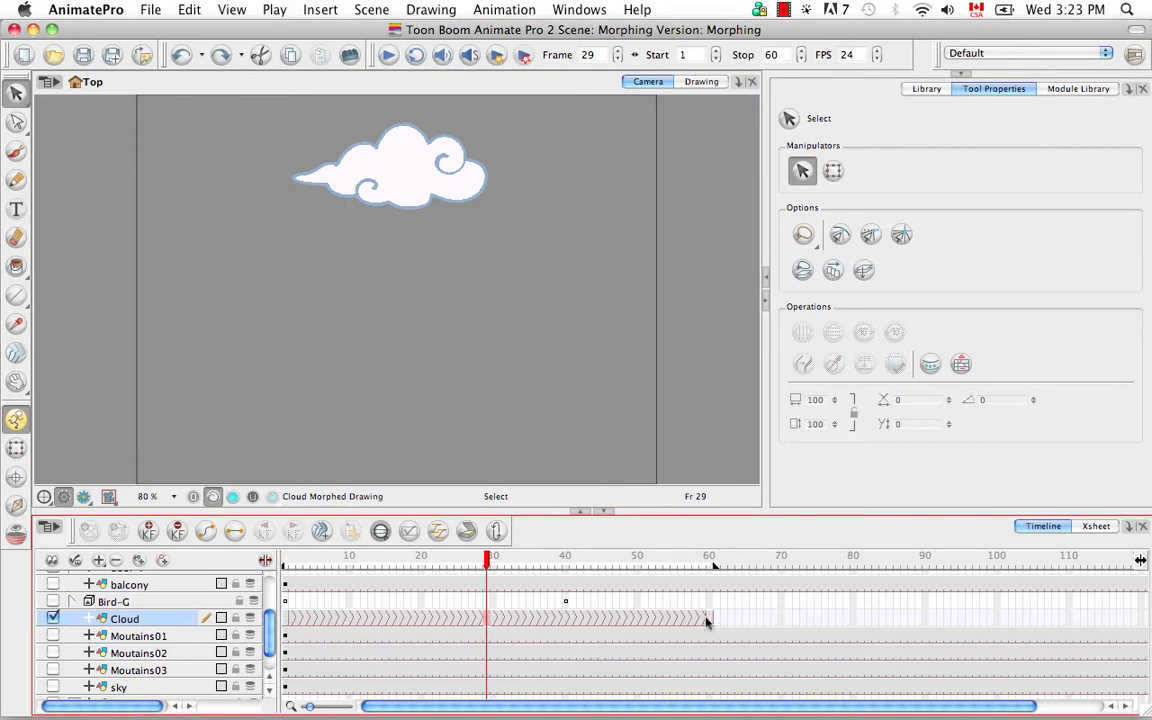
Convert the Cloud layer's morph into separate drawings with basename 'cl'
right_click(489, 622)
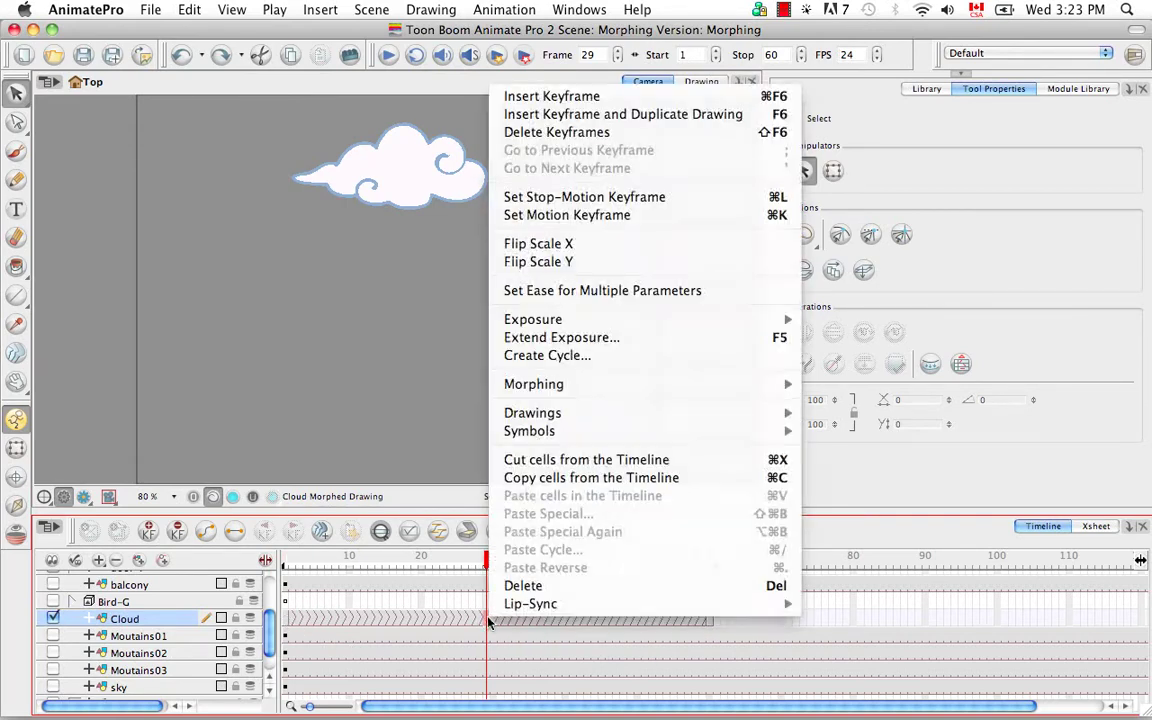
mouse_move(617, 387)
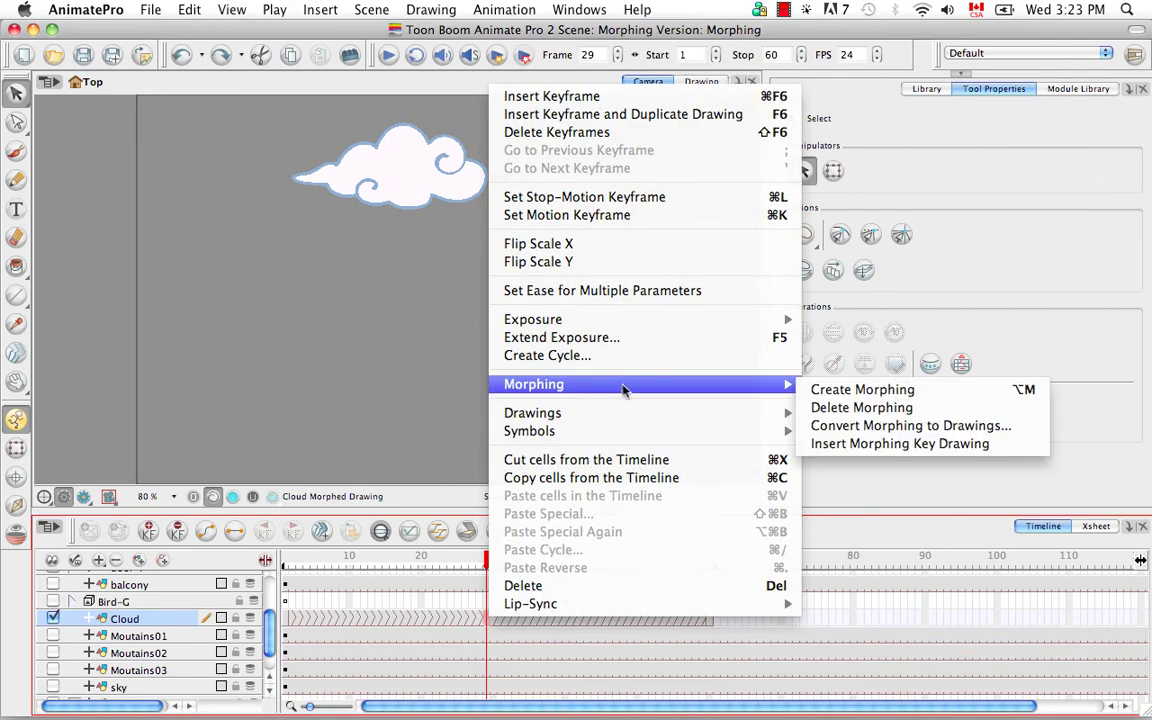
click(906, 428)
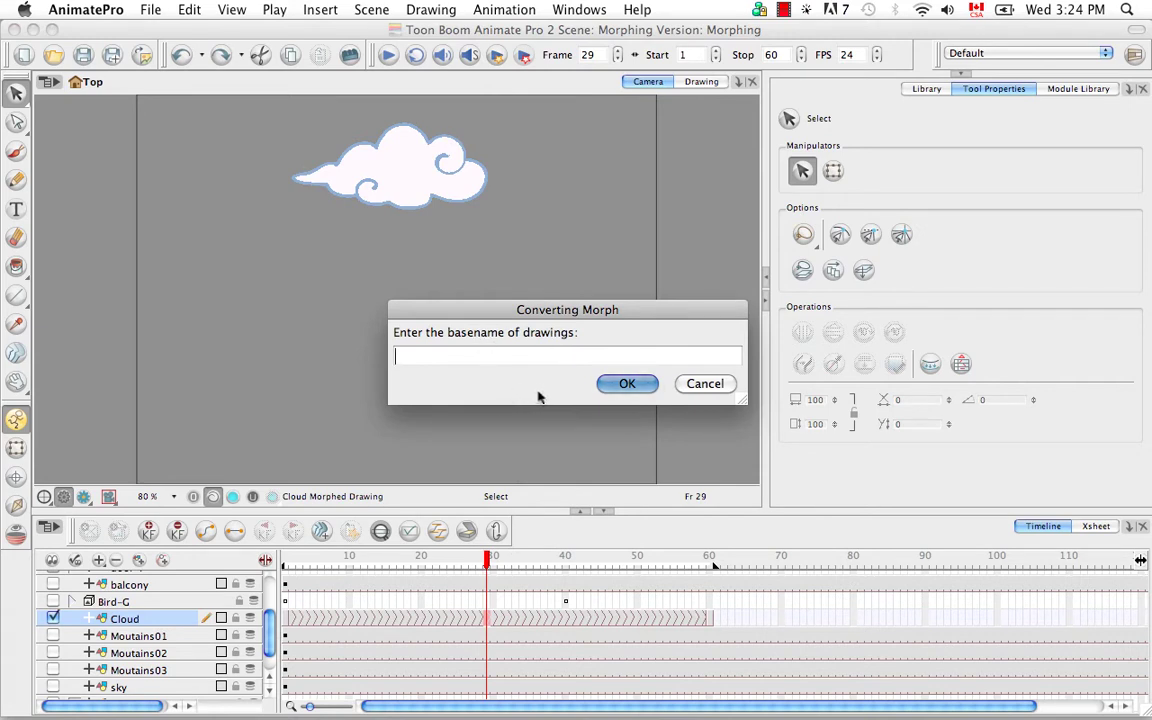
text(cl)
click(626, 384)
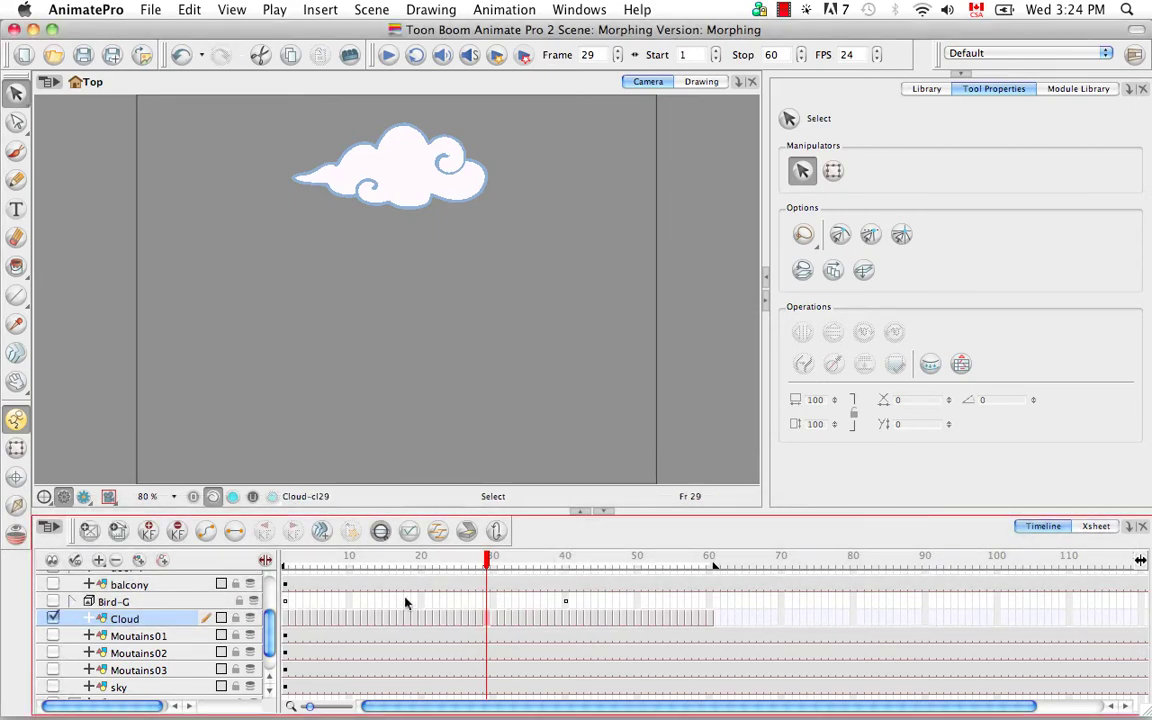
drag(291, 623, 340, 628)
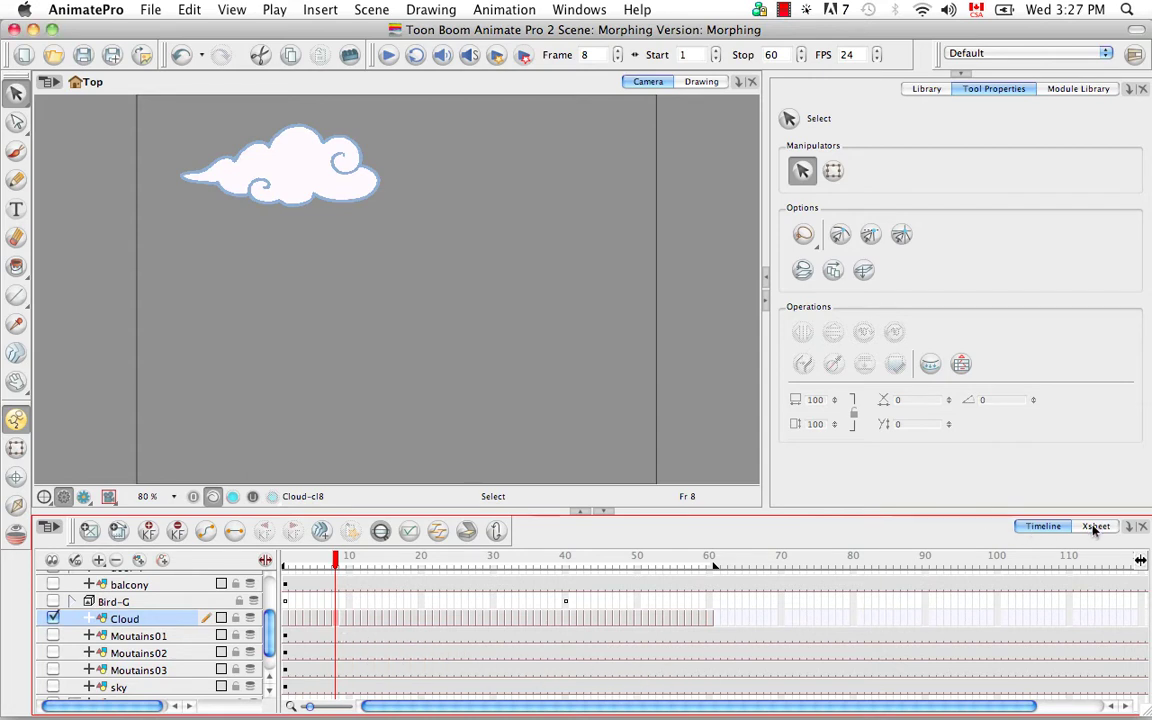
click(1095, 527)
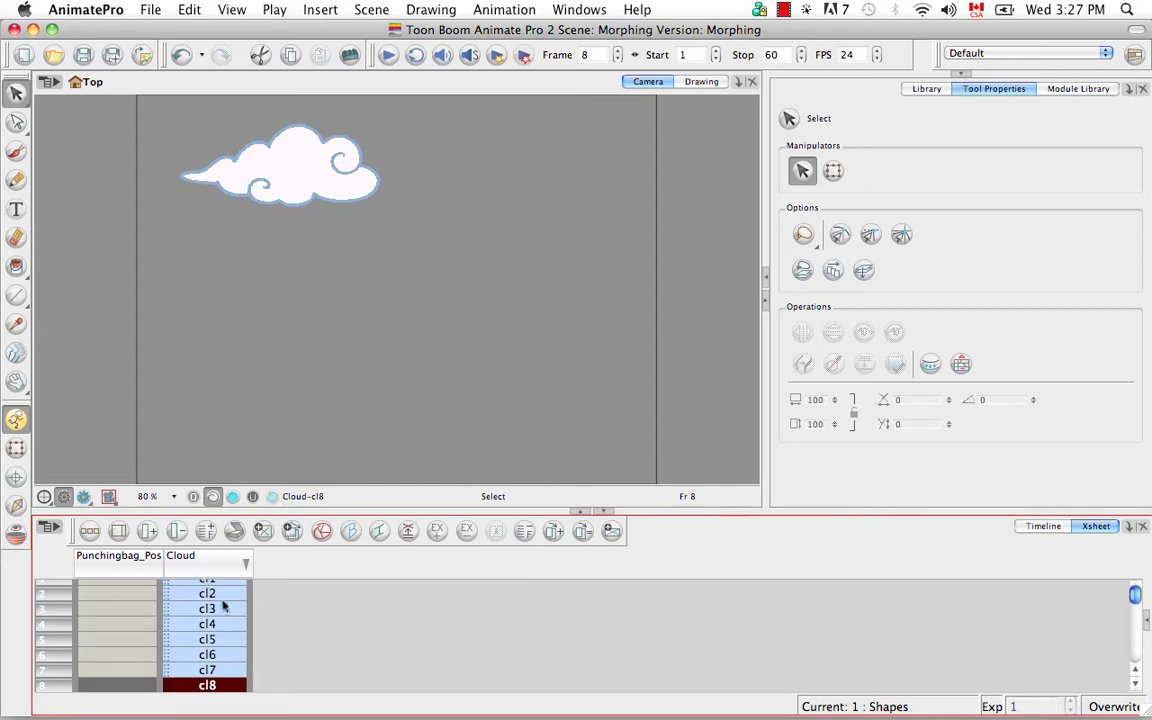
mouse_move(1136, 597)
mouse_down()
mouse_move(1134, 674)
mouse_move(1135, 595)
mouse_up()
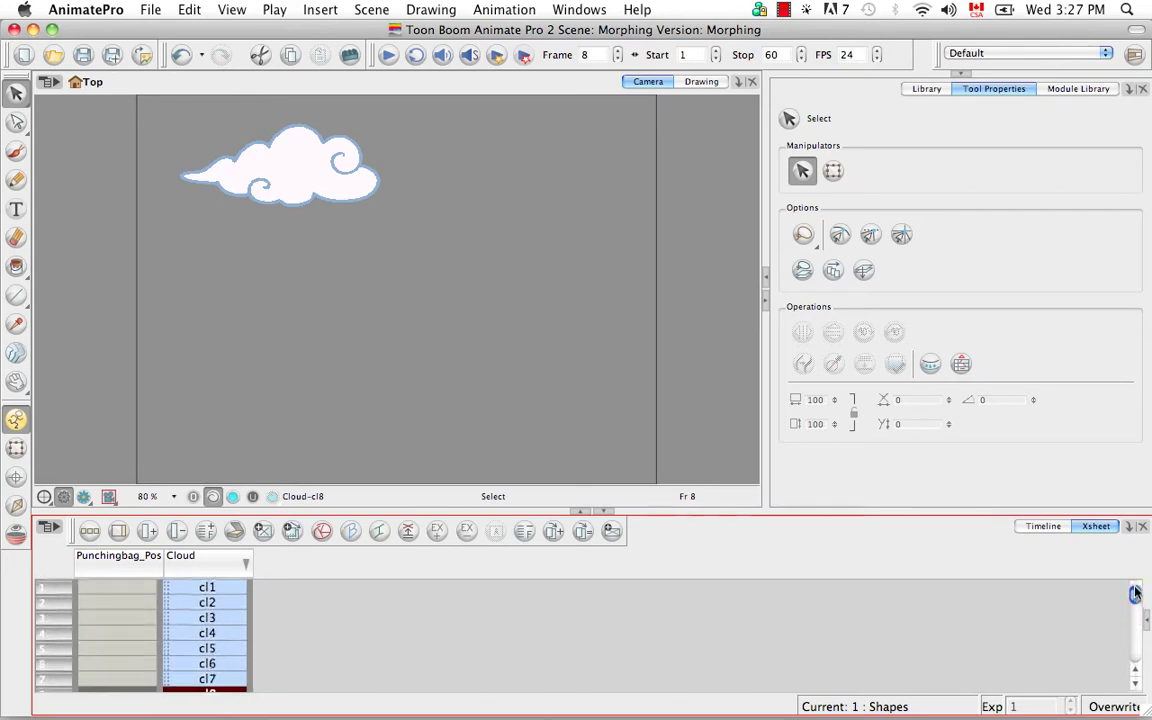
click(181, 54)
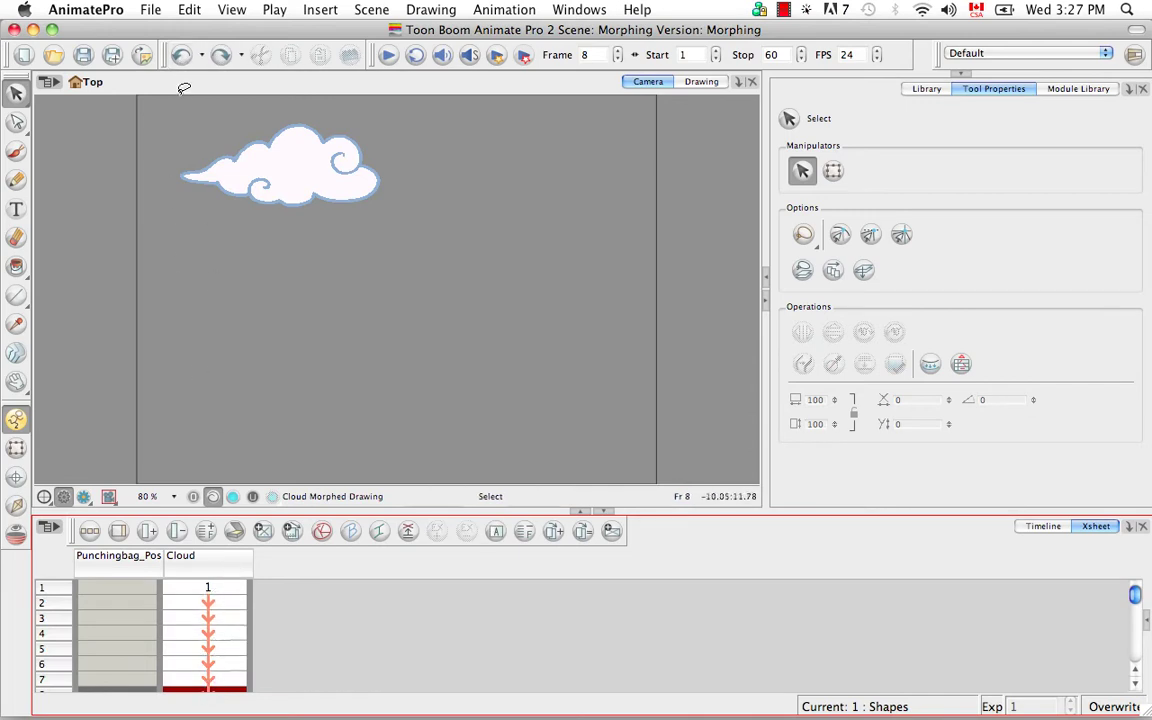
click(220, 55)
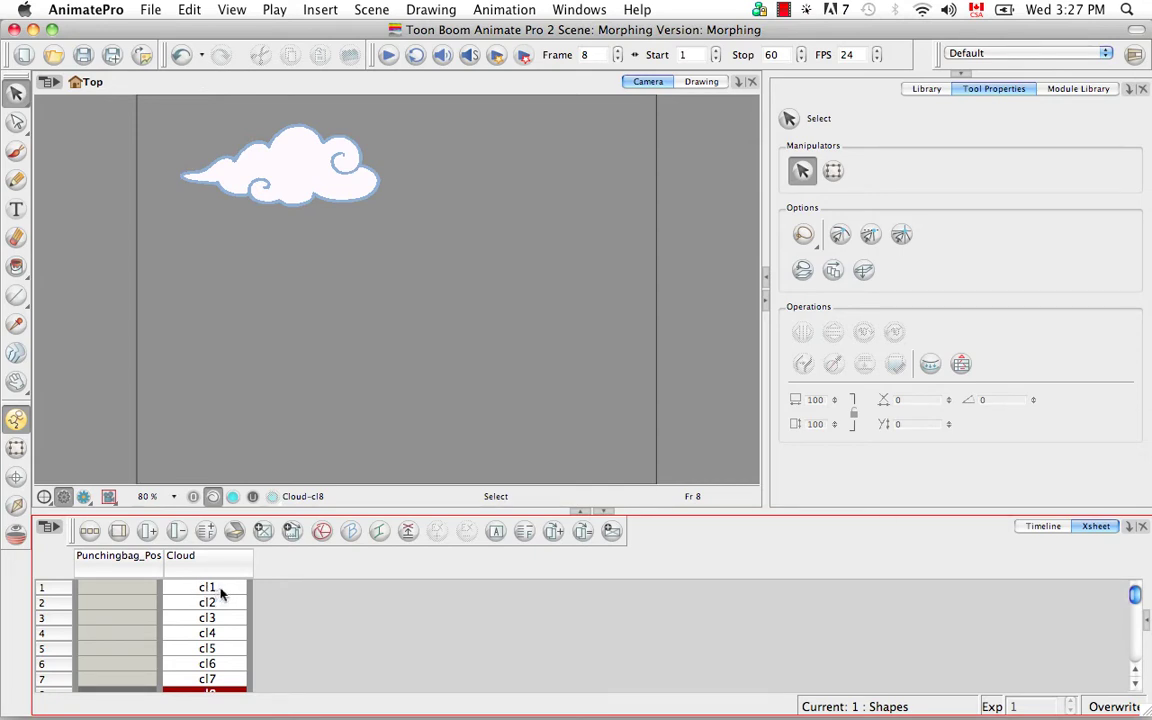
click(207, 588)
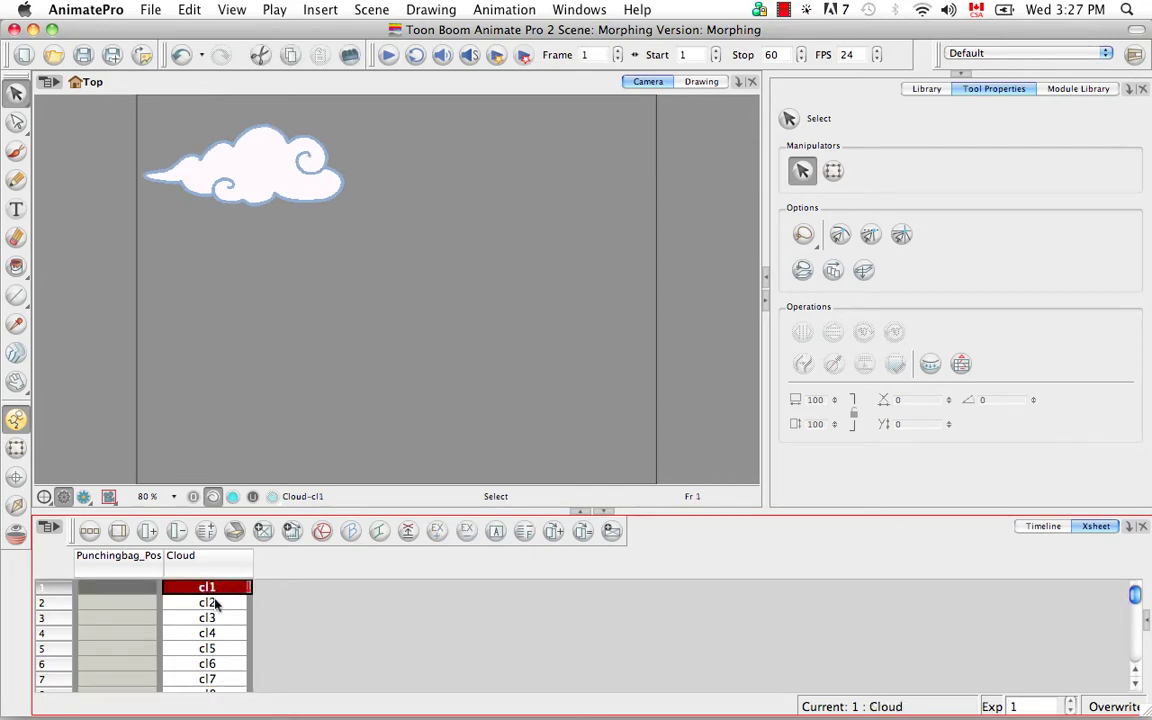
click(214, 665)
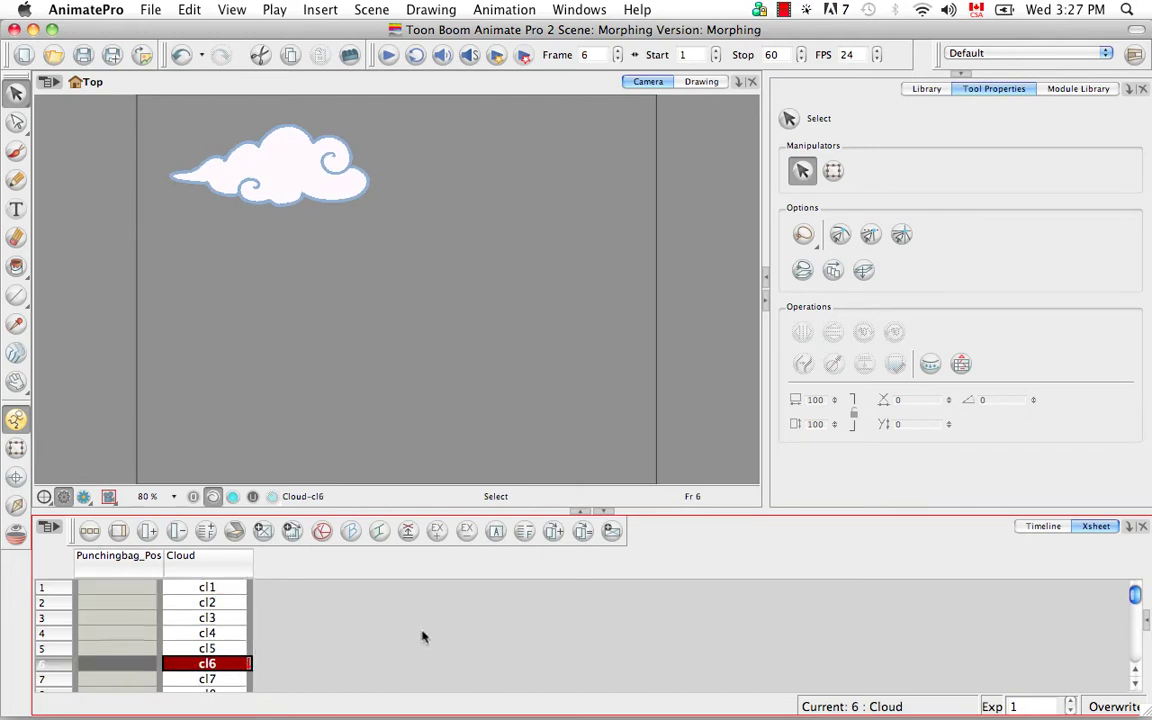
click(1043, 527)
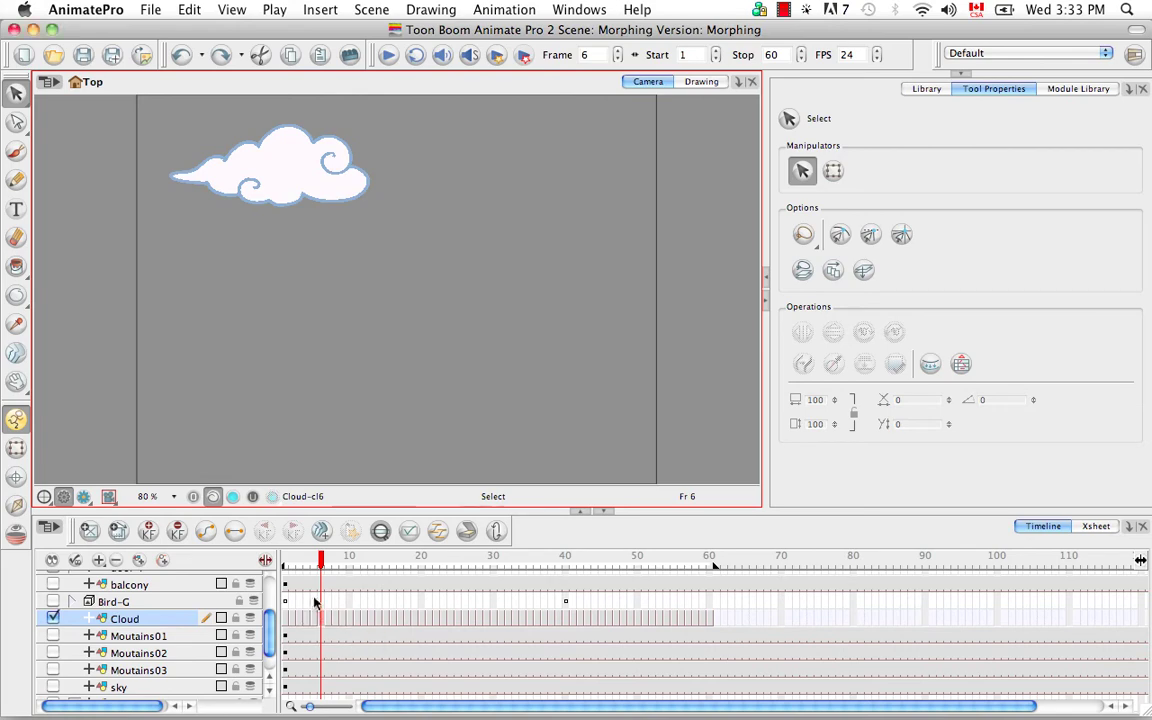
Undo Convert Morphing to Drawings with Cmd+Z, restoring the Cloud morph over frames 1–60
key(super+z)
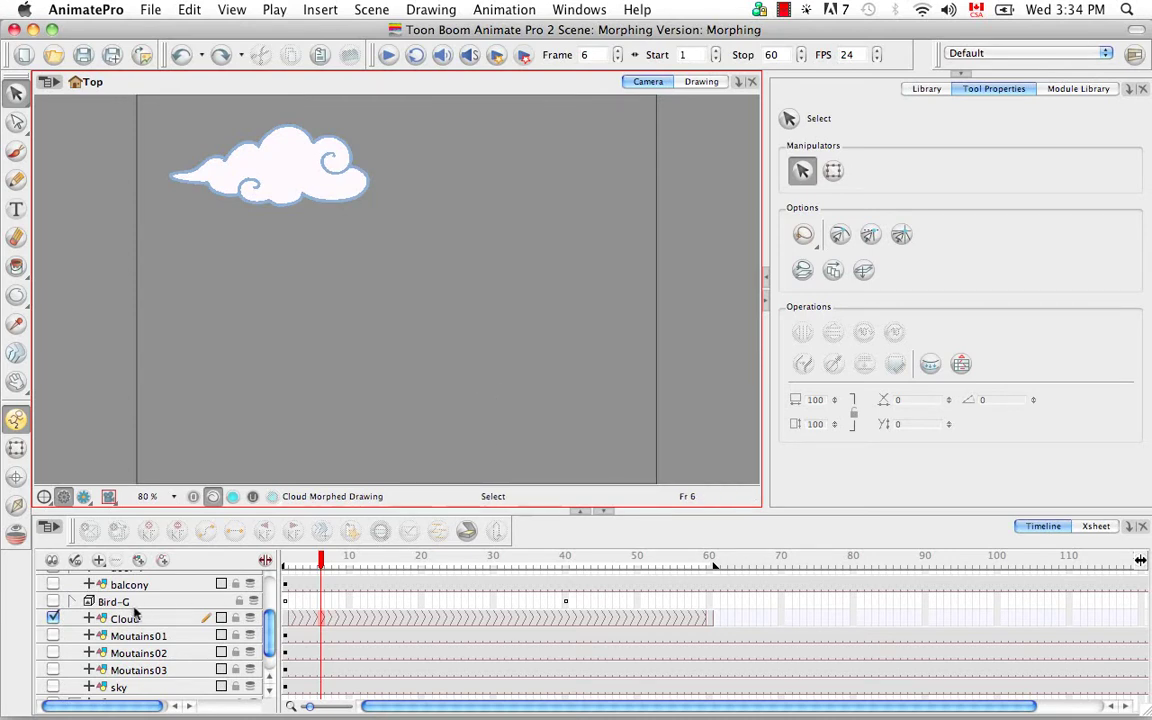
Rename the top 'Drawing' layer in the Timeline to 'Donut'
scroll(140, 565, up, 1)
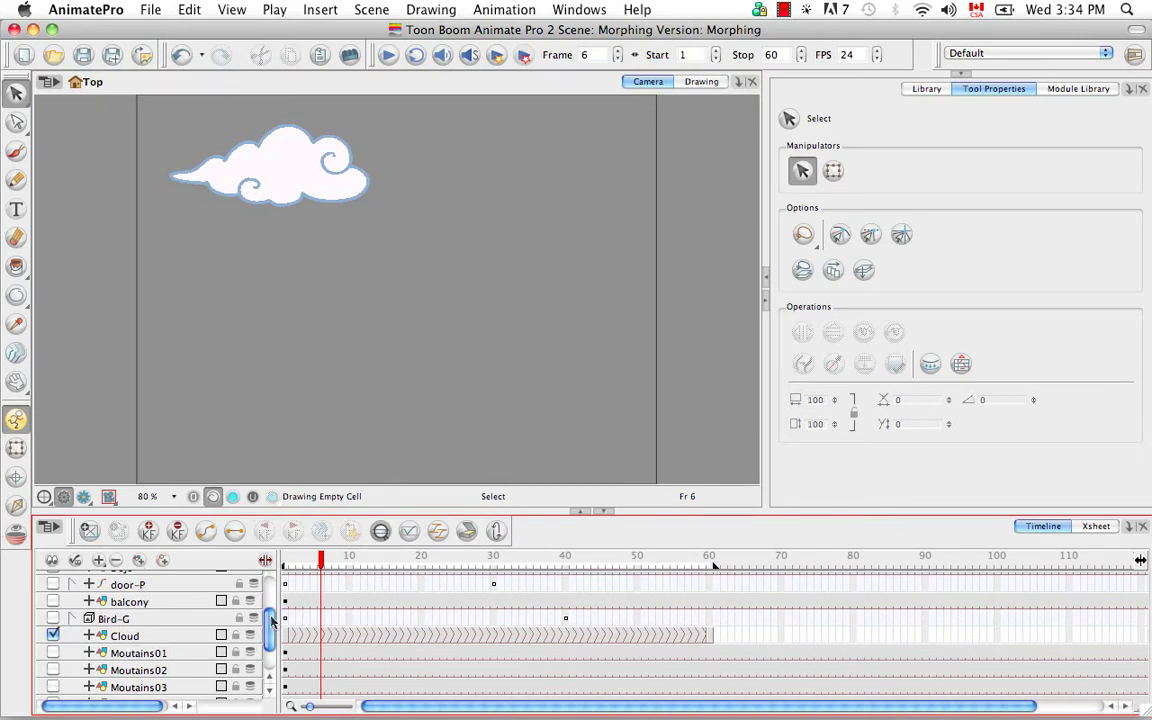
mouse_move(272, 620)
mouse_down()
mouse_move(270, 636)
mouse_move(268, 580)
mouse_up()
double_click(131, 580)
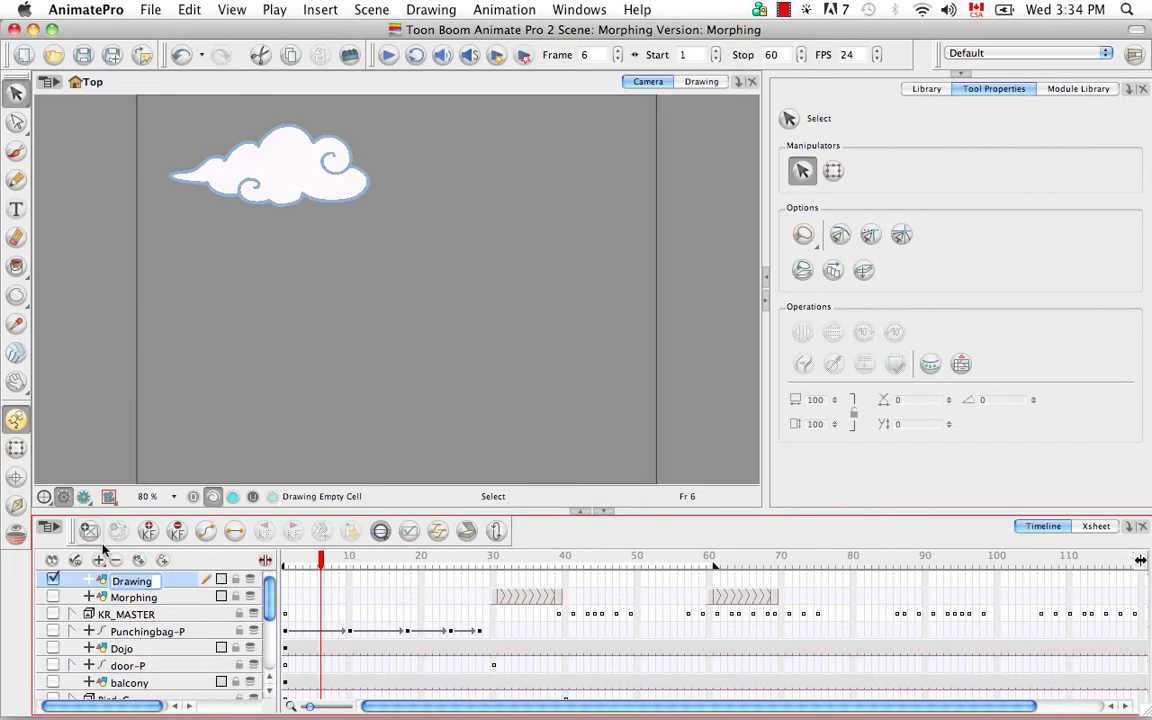
key(BackSpace)
text(Donut)
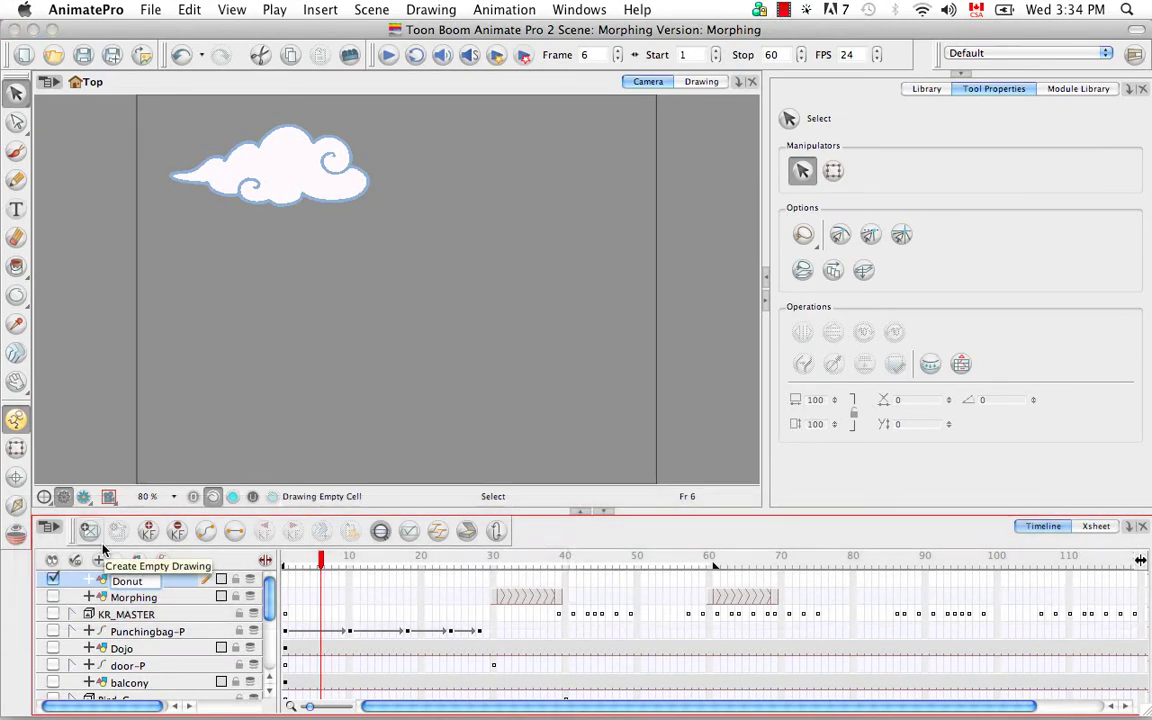
key(Return)
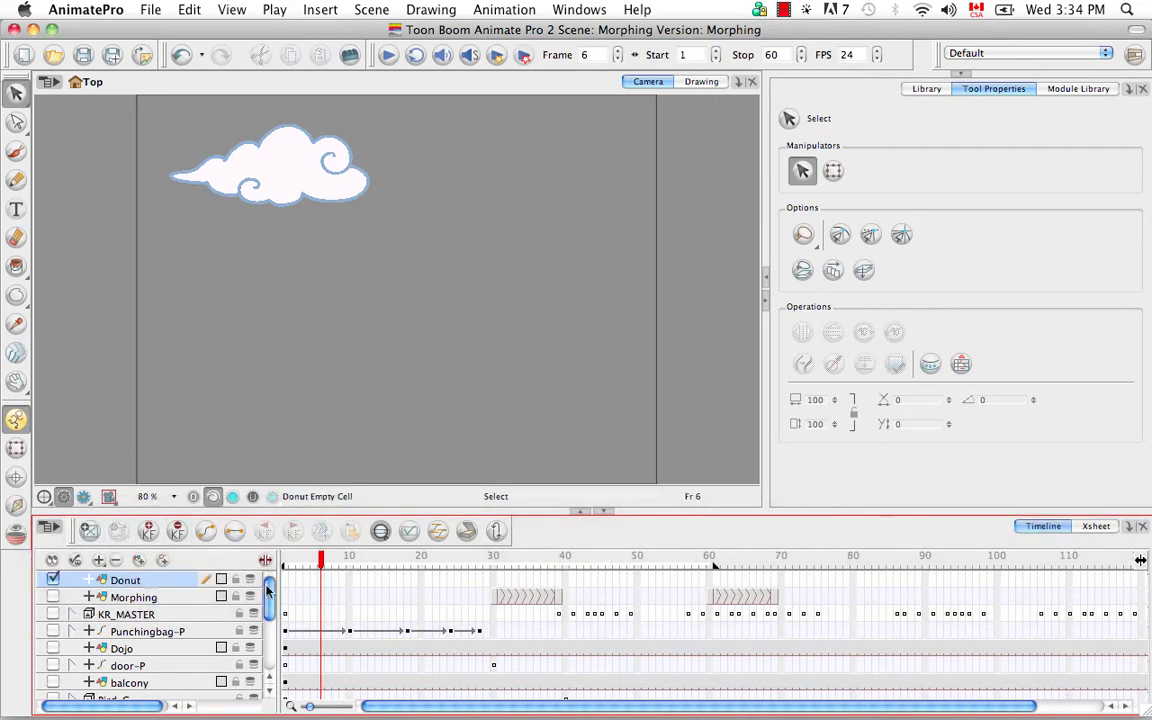
scroll(270, 600, down, 2)
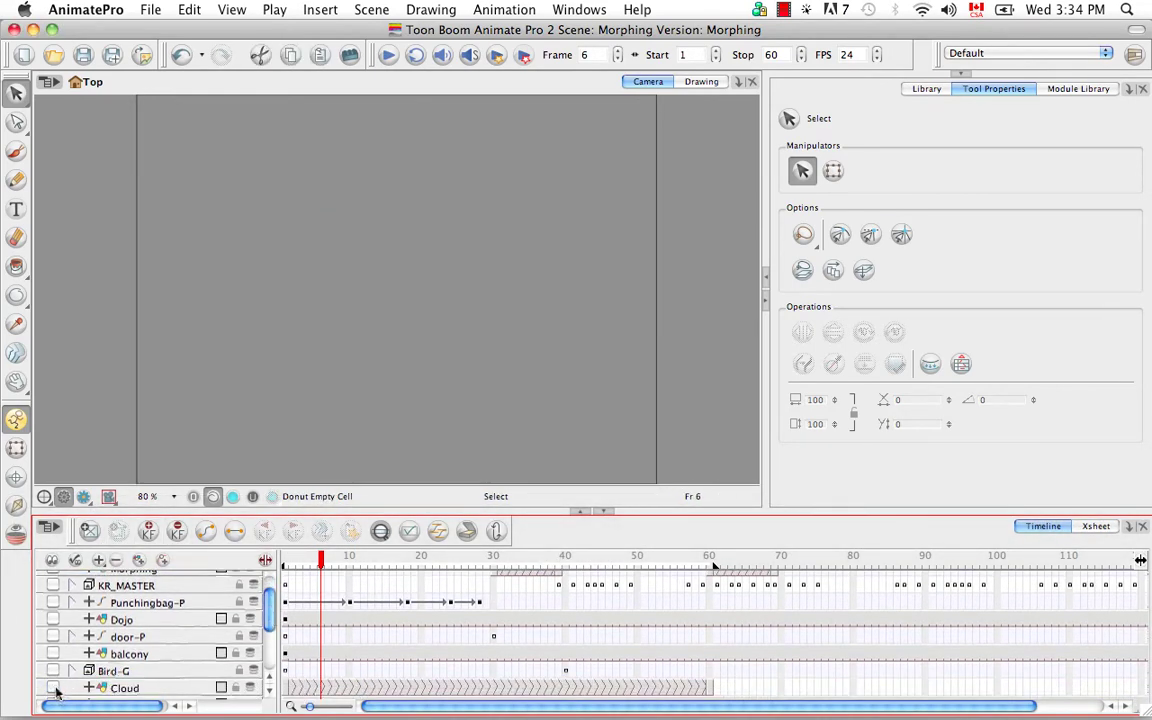
Select the Brush tool, show the colour swatches and tilt the view for drawing
scroll(268, 612, up, 2)
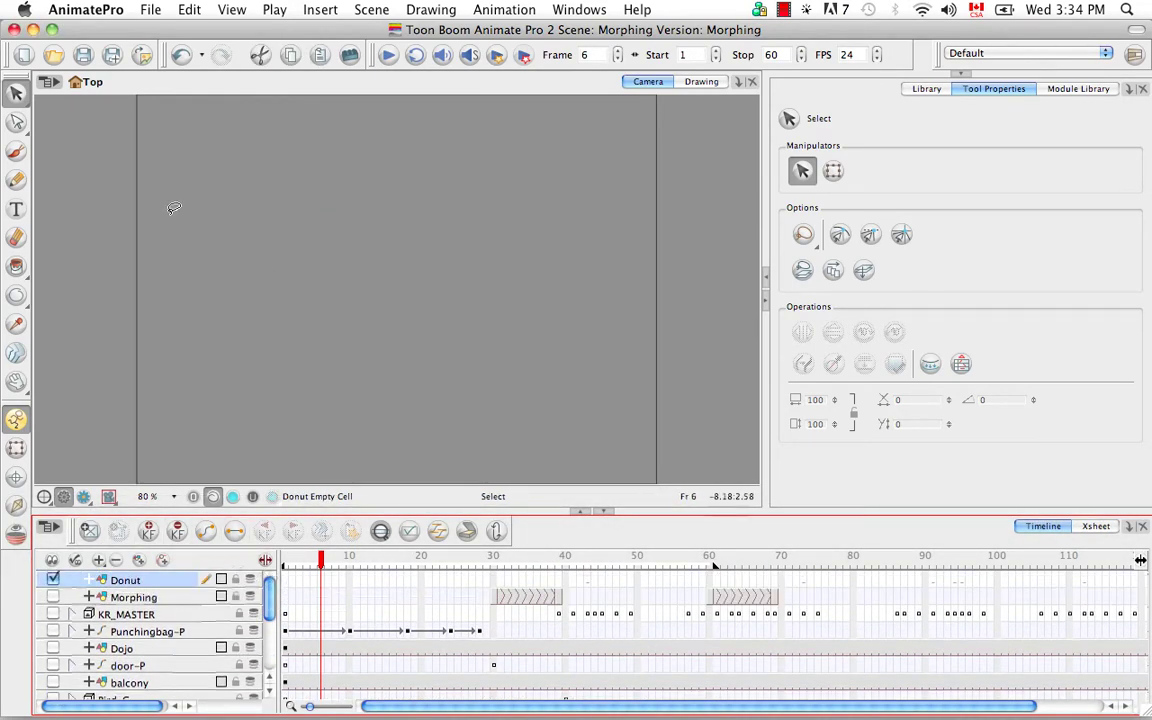
click(16, 150)
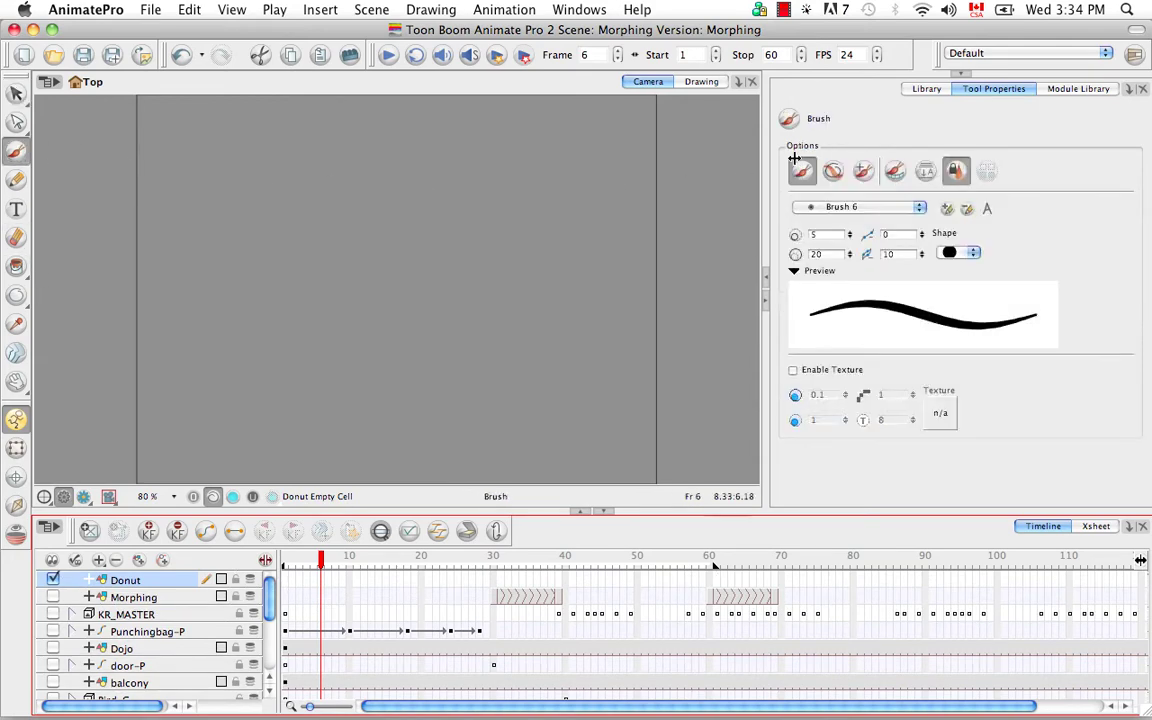
click(961, 74)
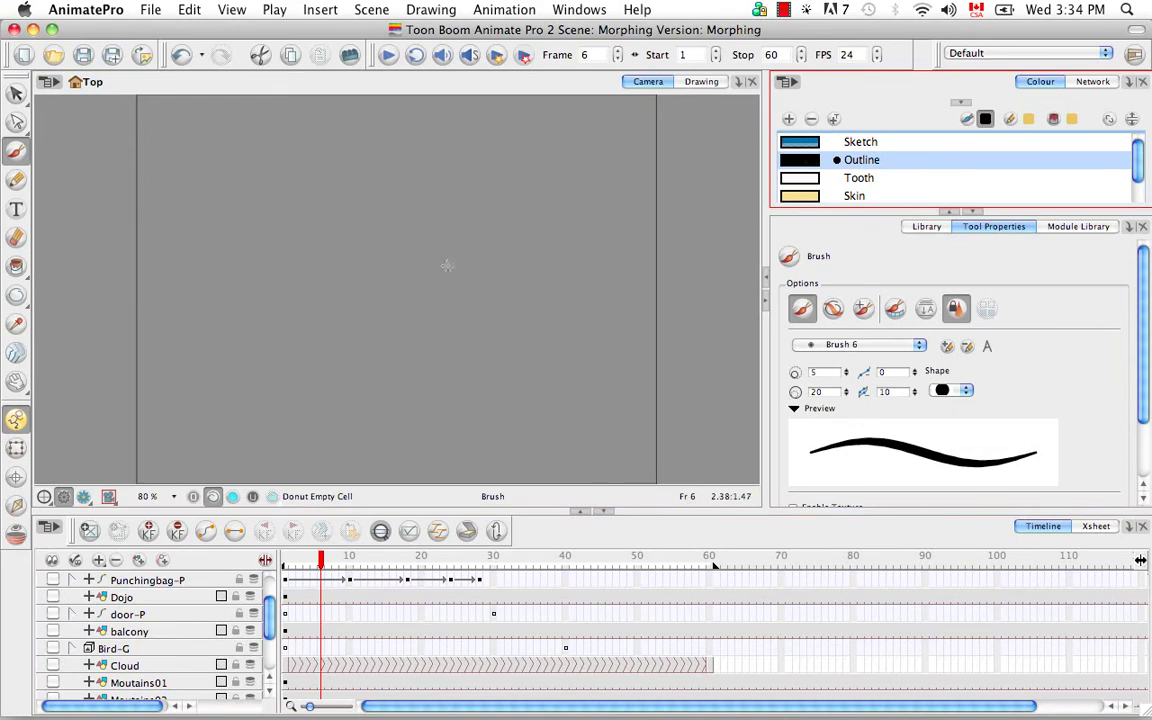
drag(447, 263, 385, 249)
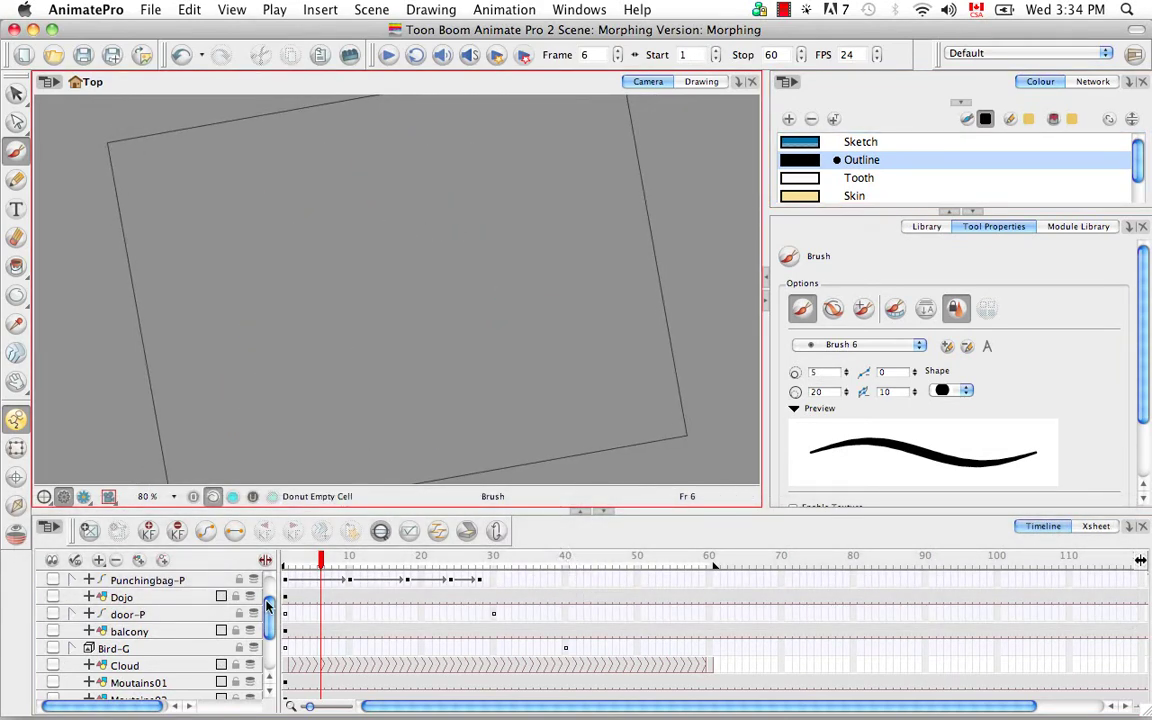
scroll(272, 578, up, 3)
At frame 1 on the Donut layer, brush a large outer circle and a small inner circle
click(287, 578)
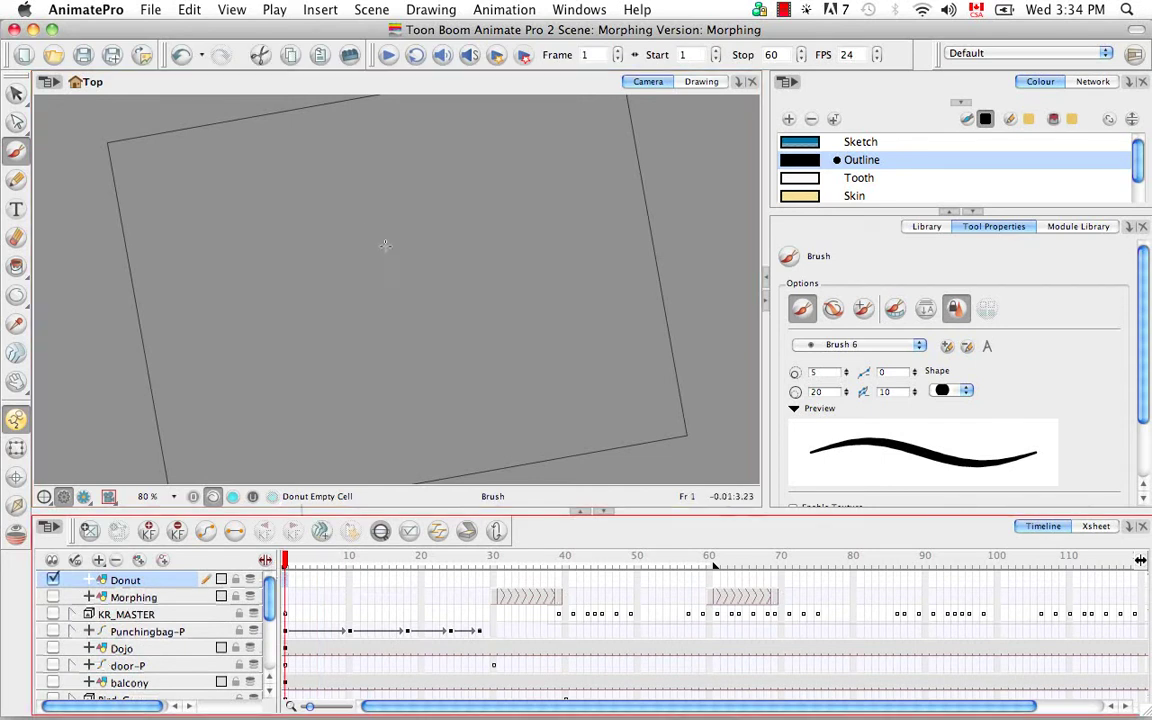
mouse_move(382, 232)
mouse_down()
mouse_move(331, 298)
mouse_move(365, 228)
mouse_move(345, 212)
mouse_up()
drag(372, 270, 380, 273)
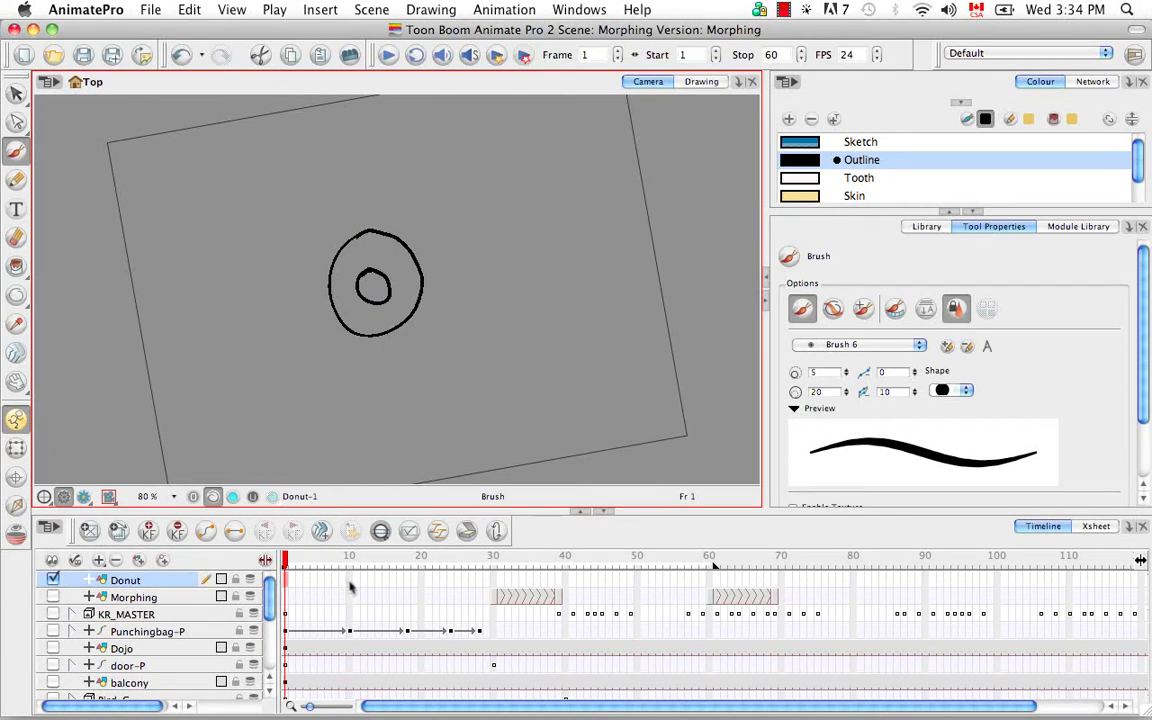
Draw a second donut at frame 10 and turn on onion skin to compare neighbouring drawings
click(350, 587)
mouse_move(372, 228)
mouse_down()
mouse_move(358, 312)
mouse_move(396, 316)
mouse_move(400, 278)
mouse_move(369, 228)
mouse_move(370, 262)
mouse_up()
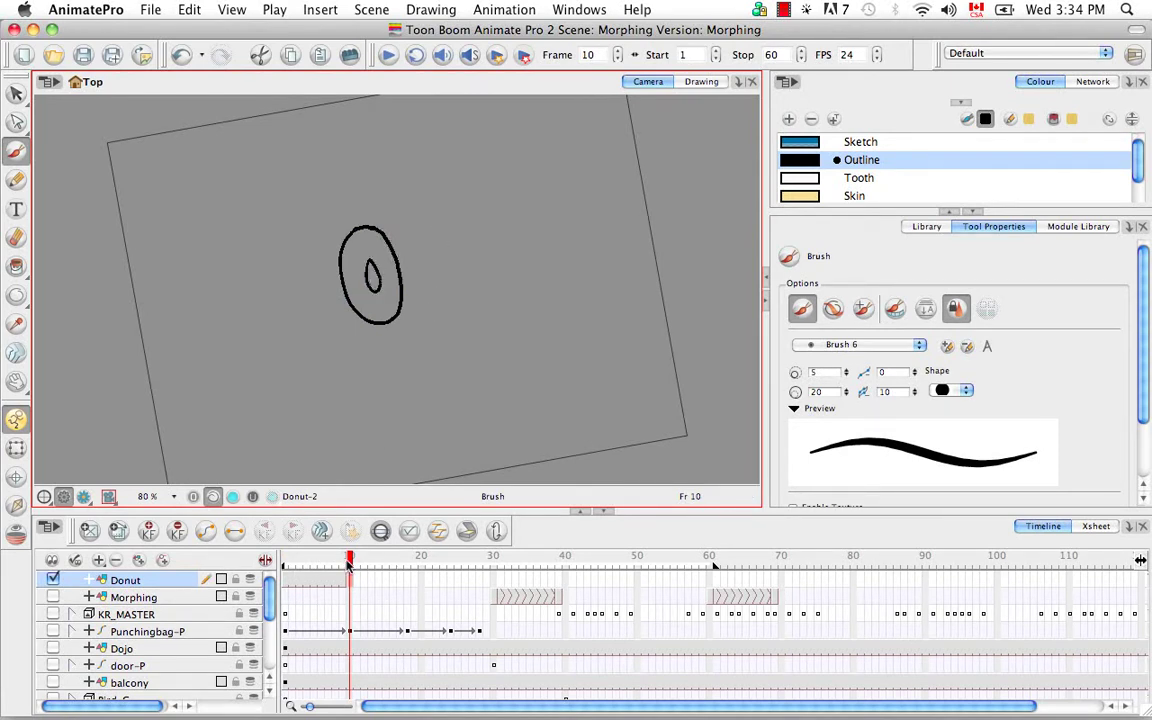
drag(349, 562, 343, 562)
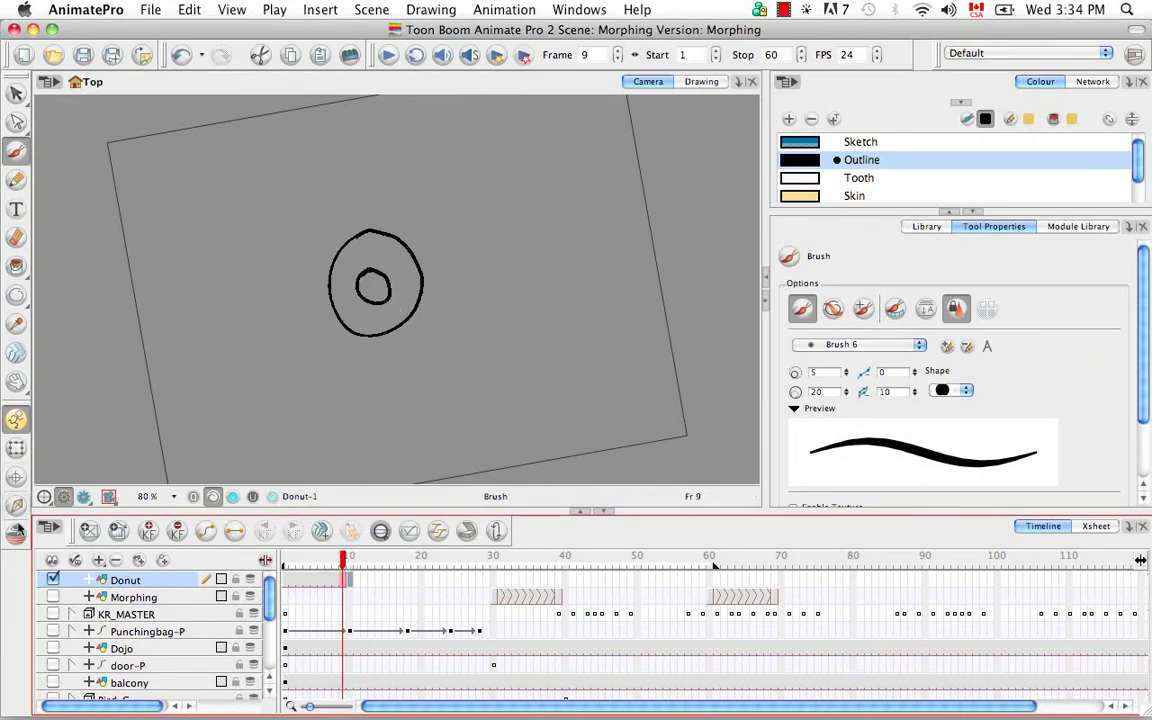
click(16, 480)
Switch to the Select tool and reset the tilted view upright with Shift+M
drag(16, 92, 50, 92)
key(shift+m)
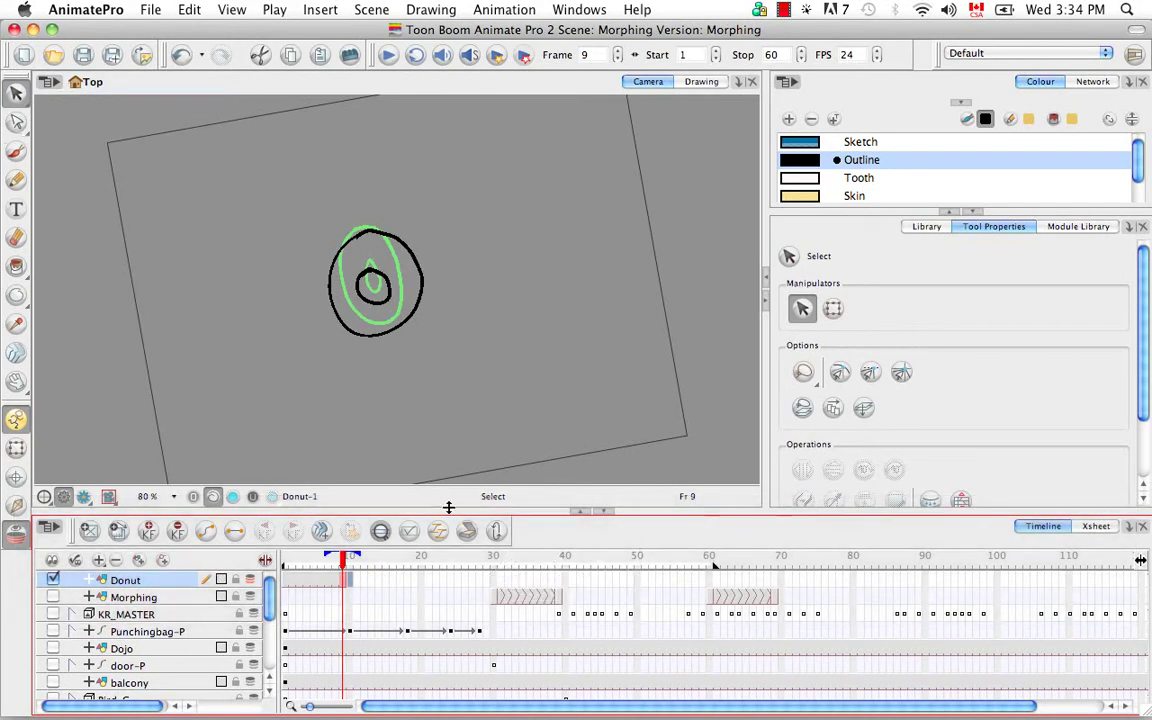
click(430, 452)
key(shift+m)
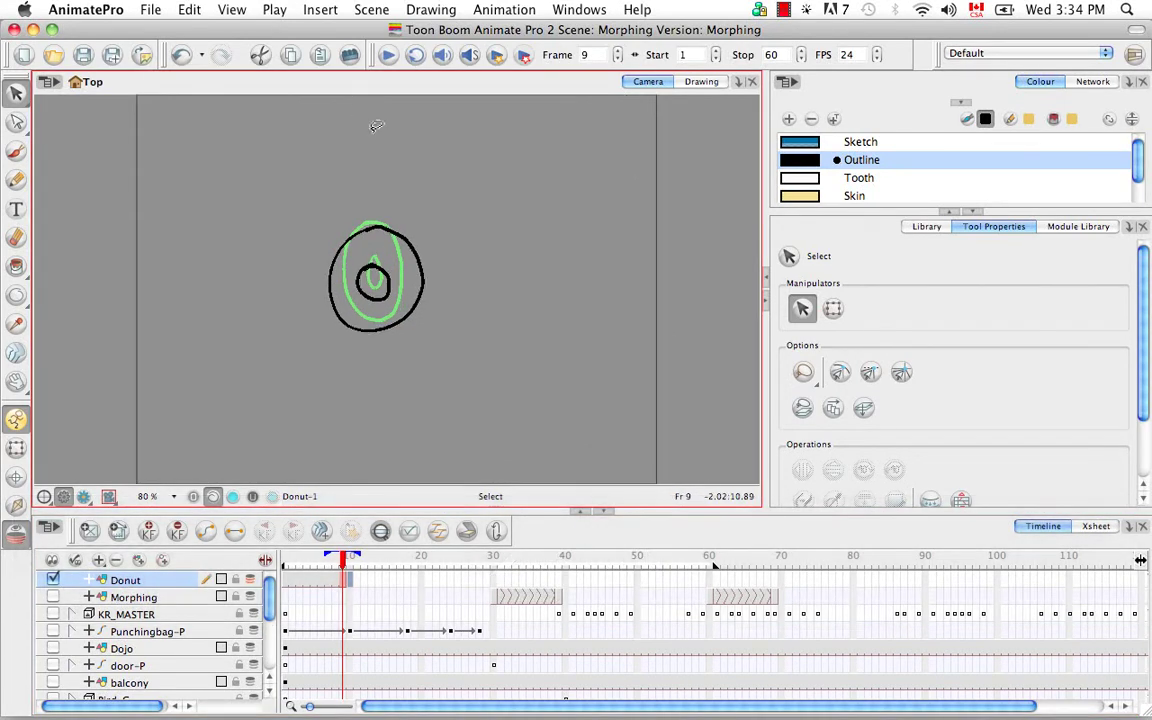
Move the frame-9 donut up slightly, squash it from the top, then deselect
click(380, 275)
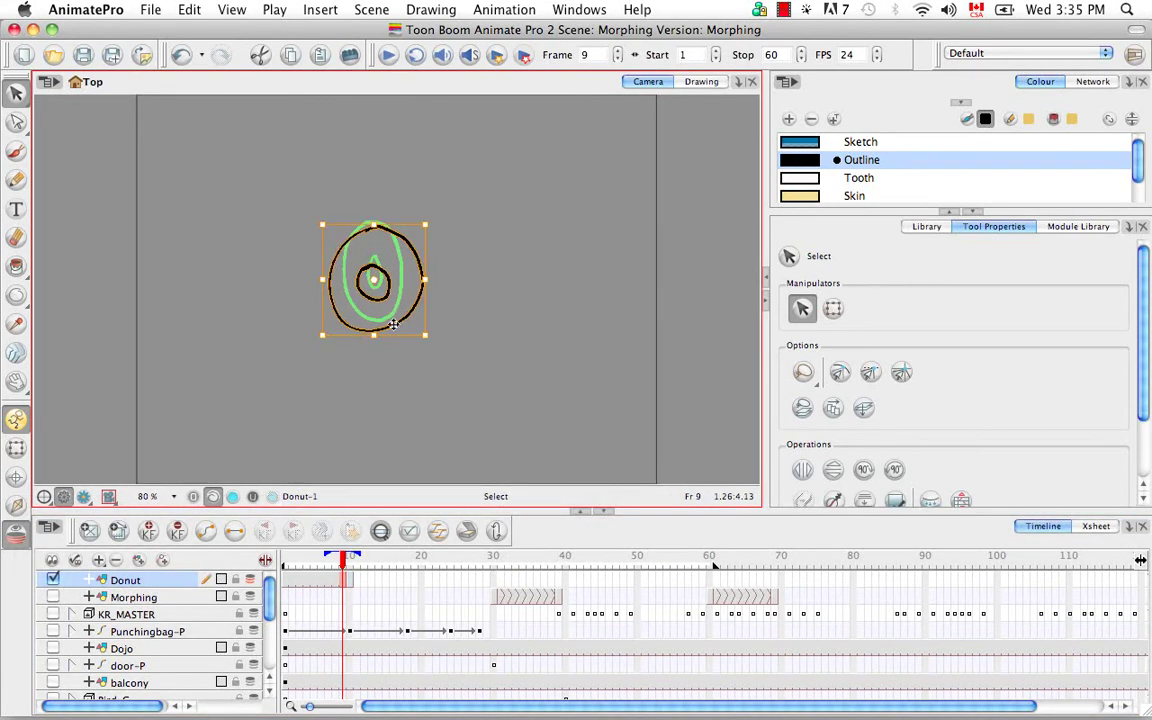
drag(394, 323, 395, 310)
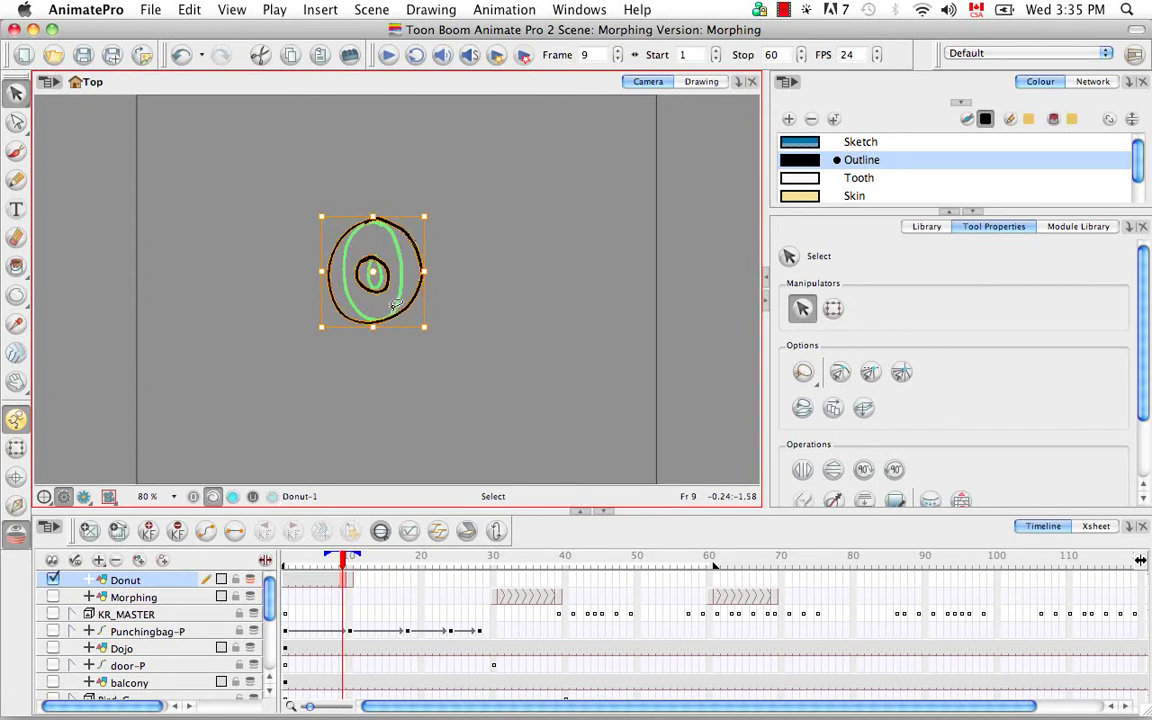
drag(371, 213, 373, 220)
click(365, 347)
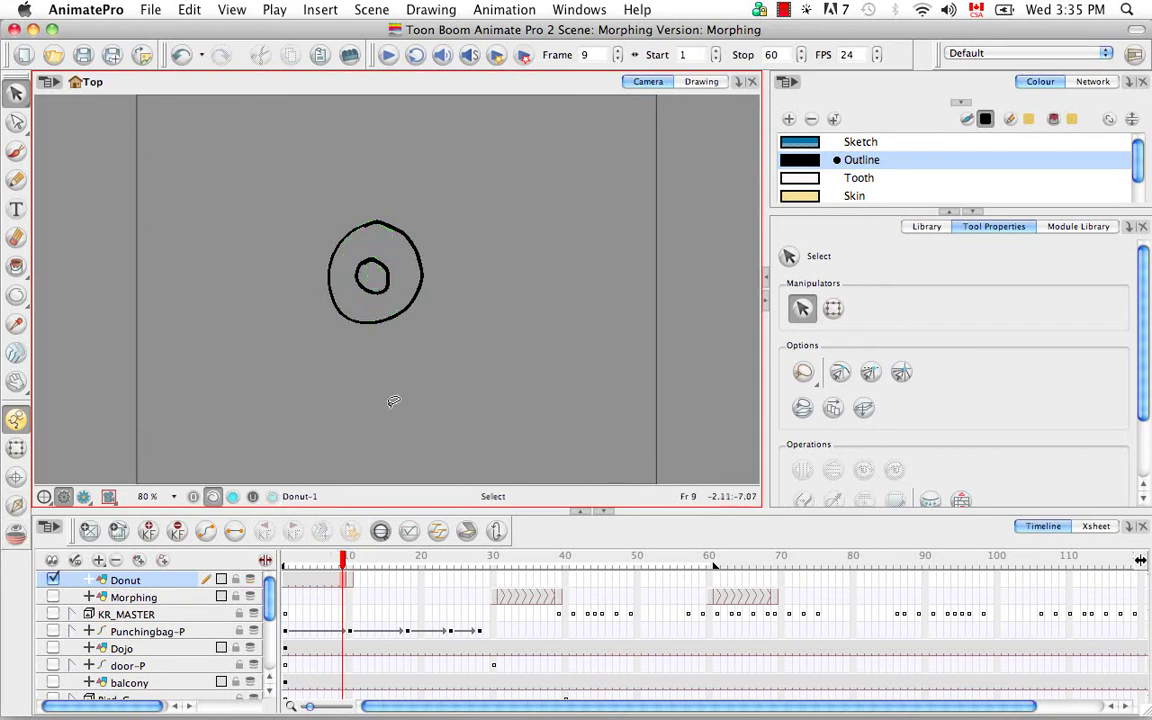
Fill the rings of the frame-9 and frame-10 donut drawings with yellow Skin
click(787, 203)
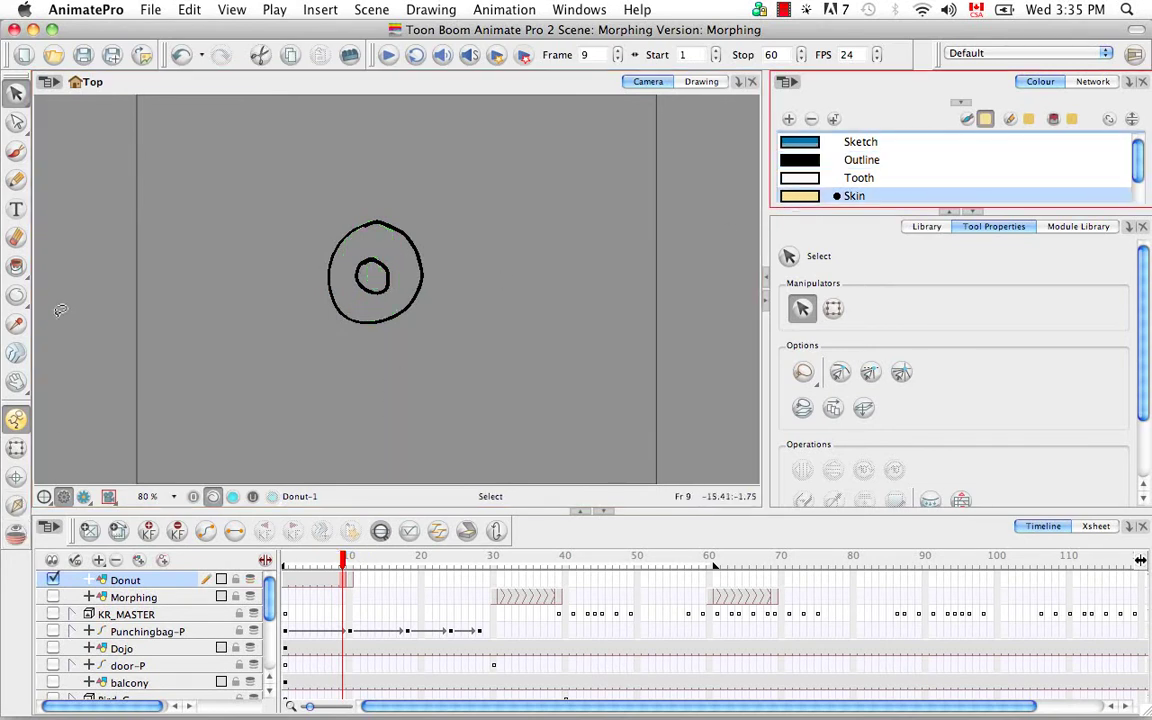
click(16, 265)
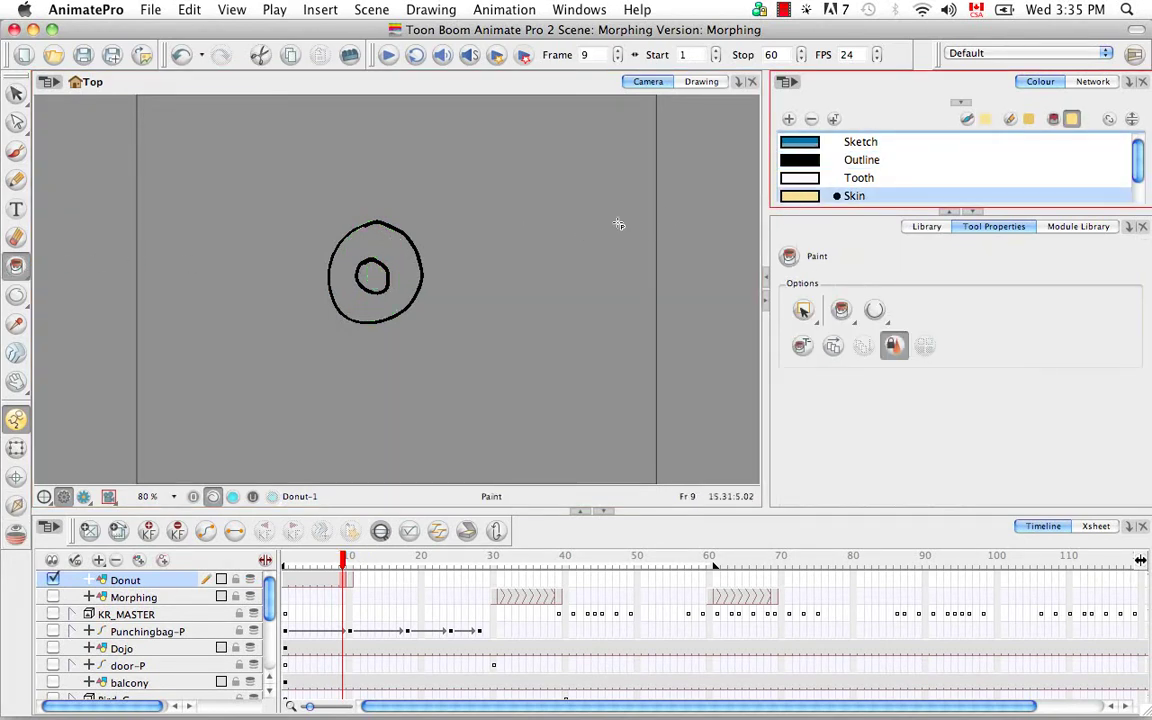
click(373, 249)
click(352, 588)
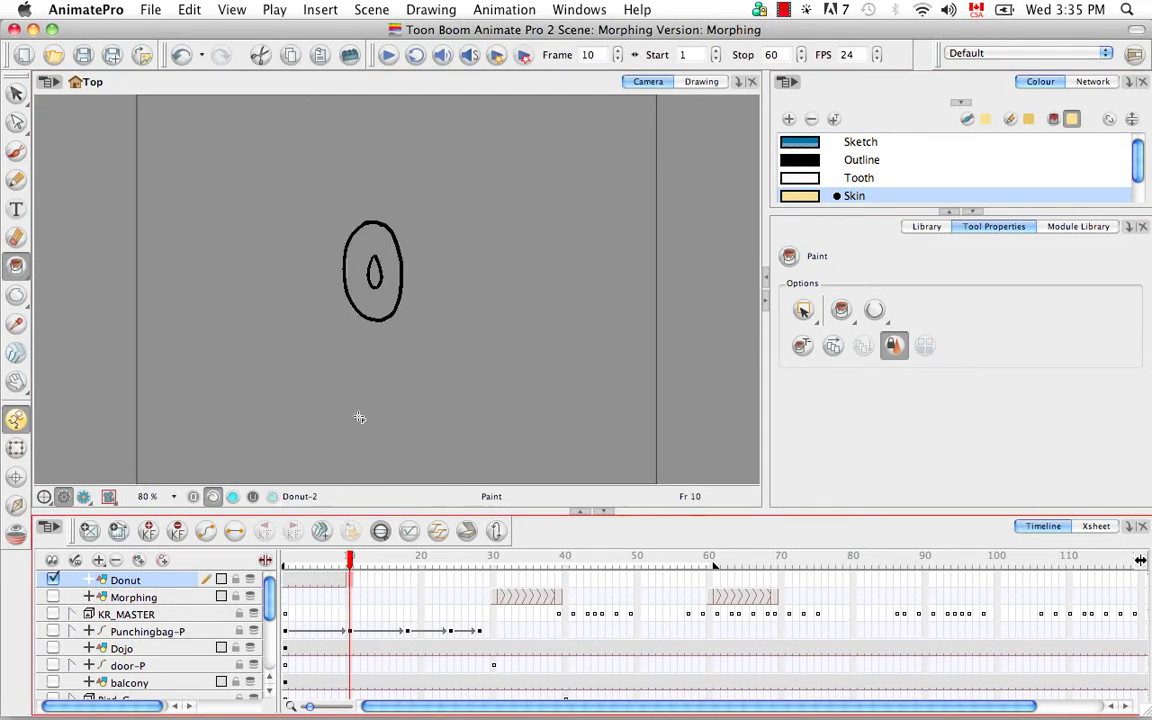
click(376, 300)
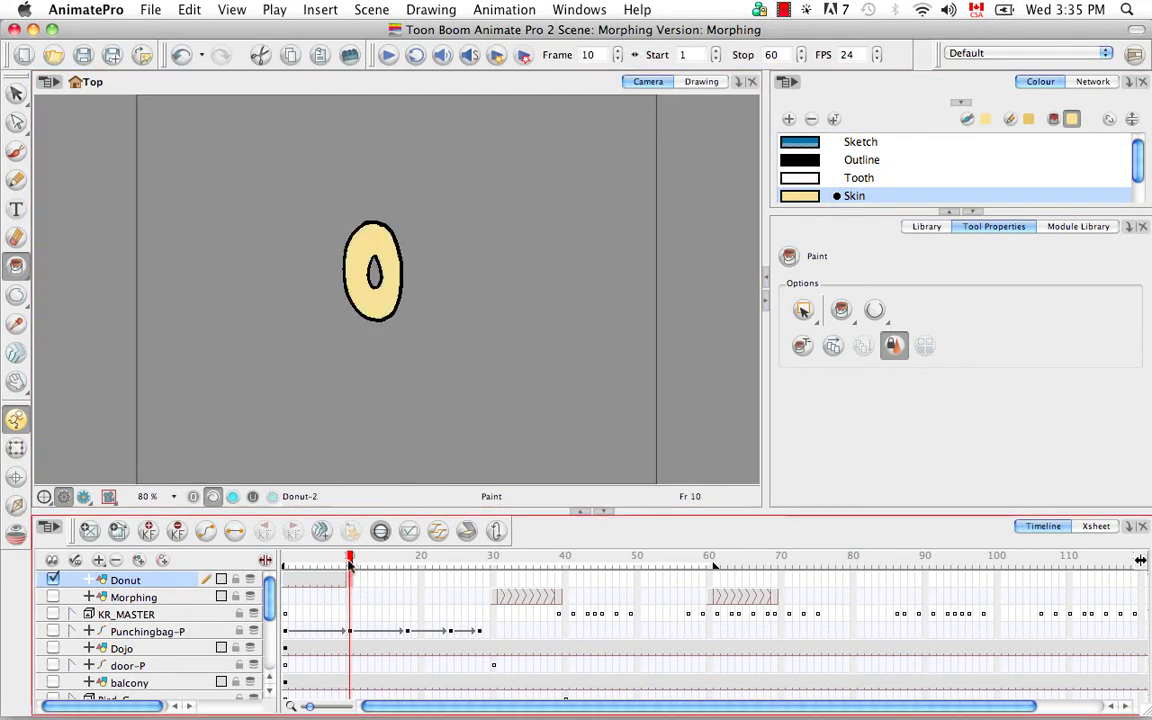
drag(349, 568, 328, 565)
Create a morph between the two donut drawings and scrub frames 1–8 to preview it
click(321, 531)
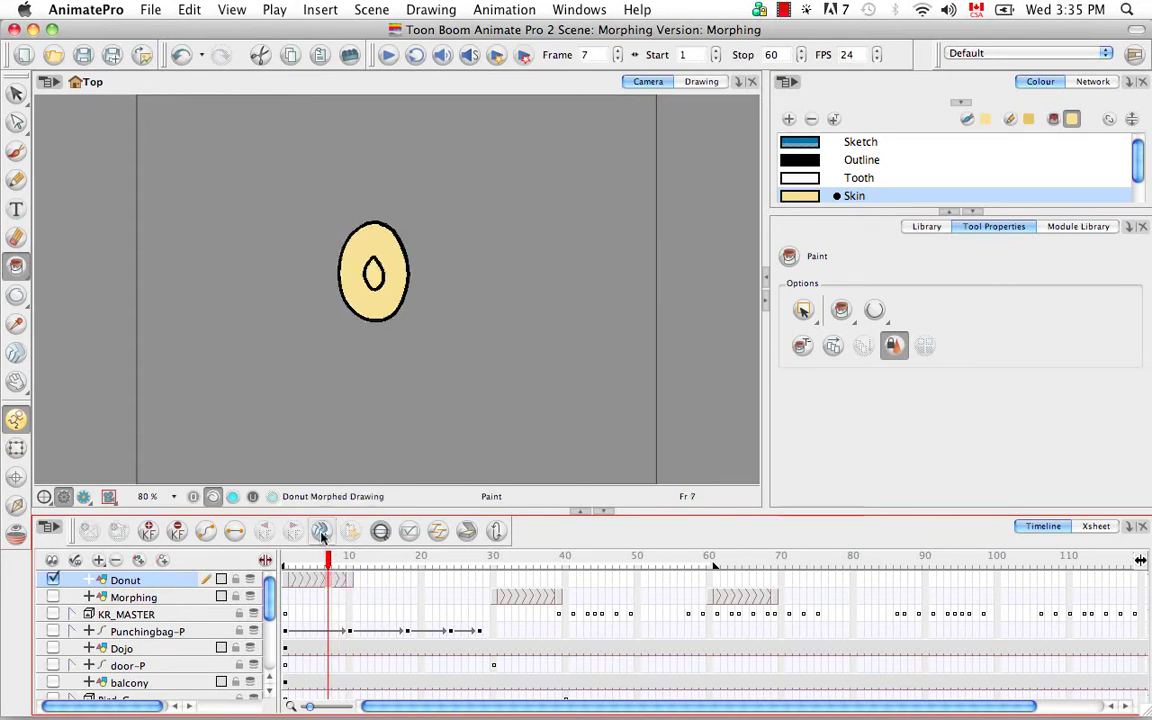
mouse_move(323, 565)
mouse_down()
mouse_move(283, 563)
mouse_move(350, 565)
mouse_move(327, 565)
mouse_up()
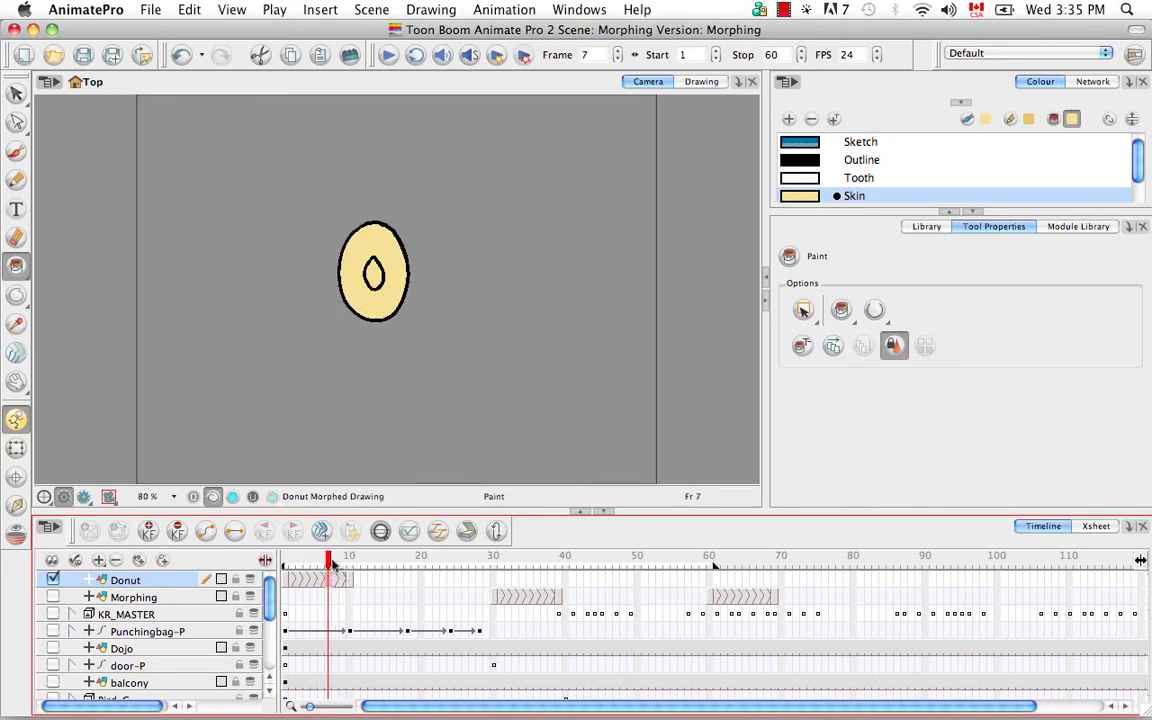
mouse_move(334, 566)
mouse_down()
mouse_move(349, 565)
mouse_move(285, 563)
mouse_move(349, 565)
mouse_move(327, 566)
mouse_up()
mouse_move(330, 563)
mouse_down()
mouse_move(285, 563)
mouse_move(347, 563)
mouse_move(330, 570)
mouse_up()
Delete the morph from the Donut cells
right_click(331, 580)
mouse_move(432, 347)
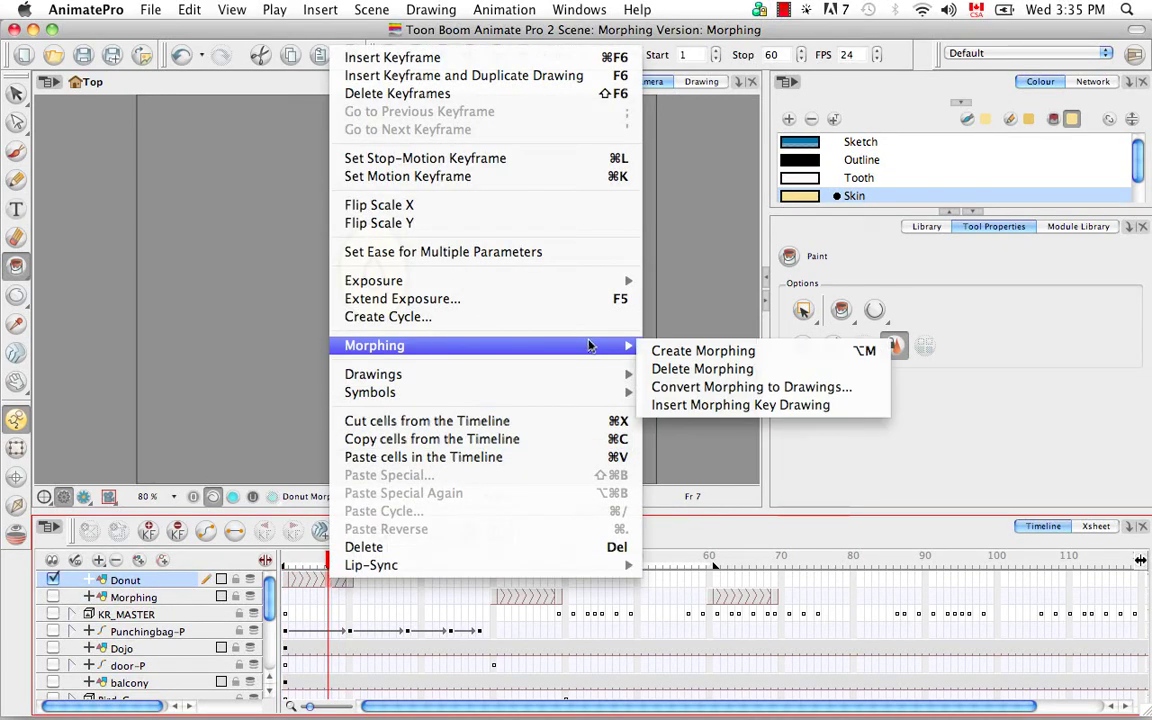
click(702, 368)
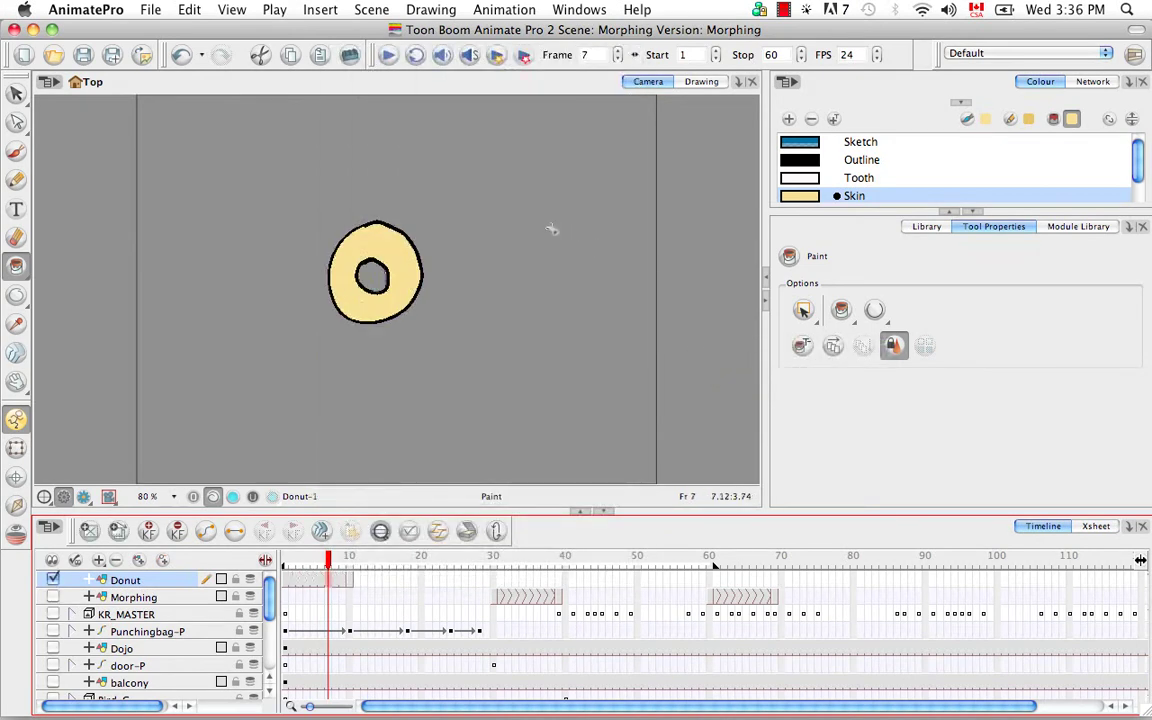
Add a new palette colour and name it 'transparent fill'
click(977, 212)
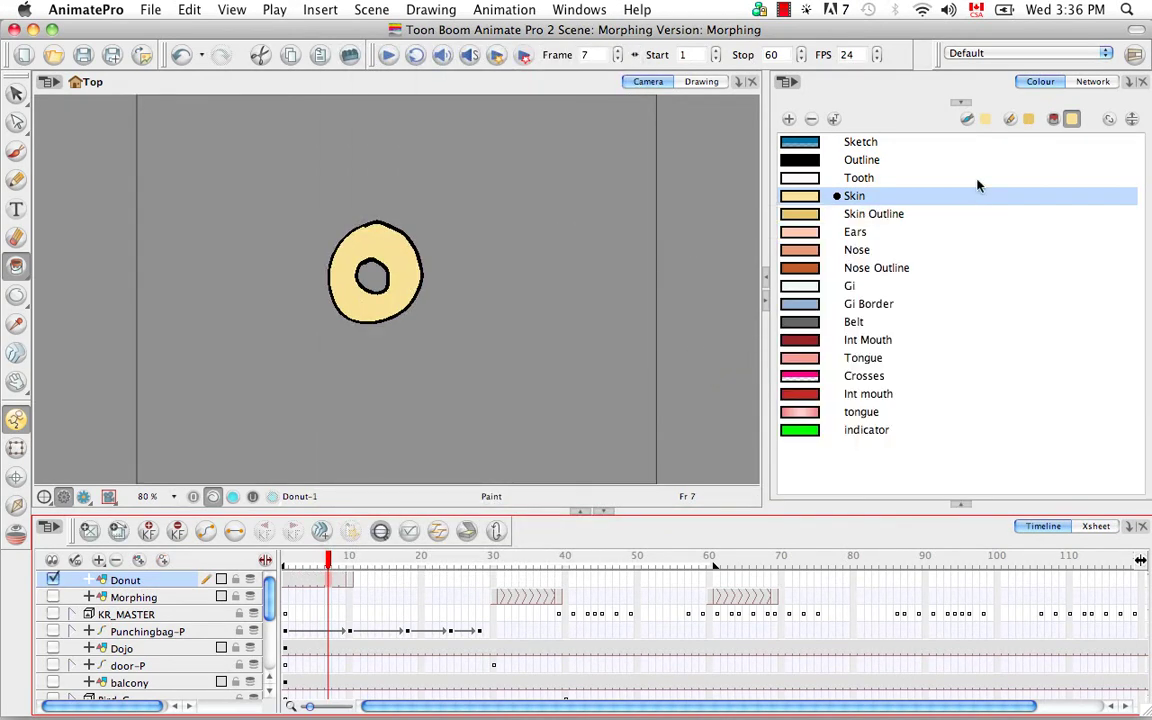
click(789, 120)
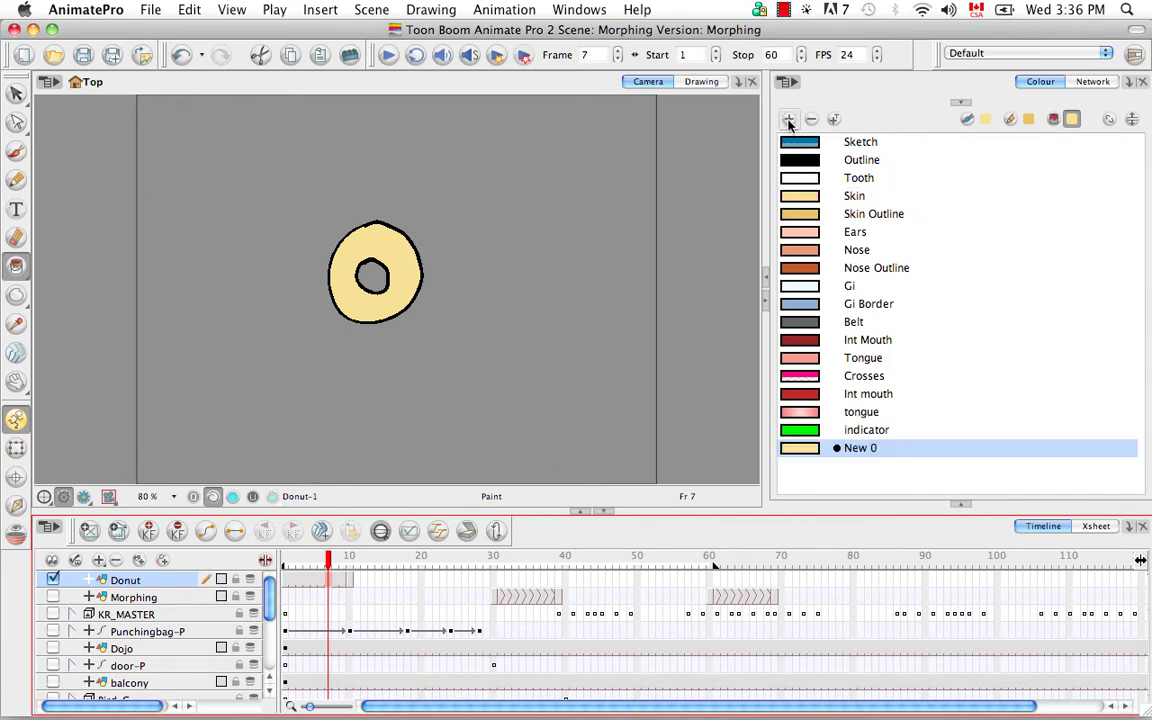
click(865, 448)
key(BackSpace)
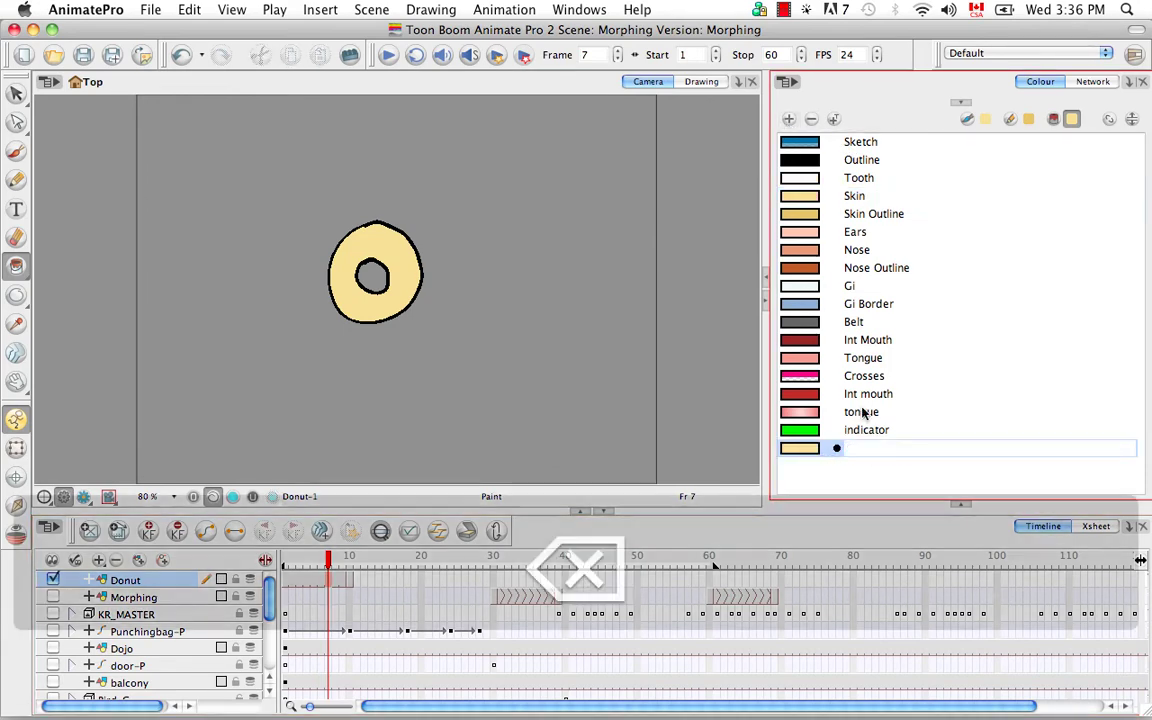
text(tran)
text(s)
key(BackSpace)
text(nsparent)
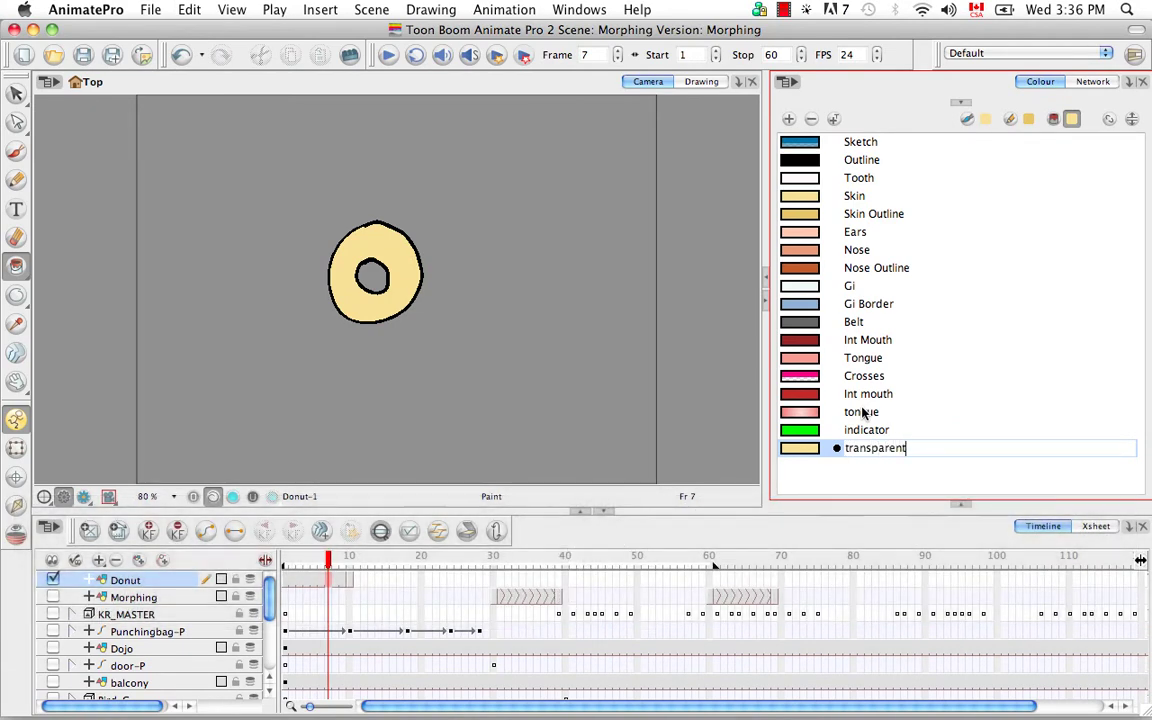
text( fill)
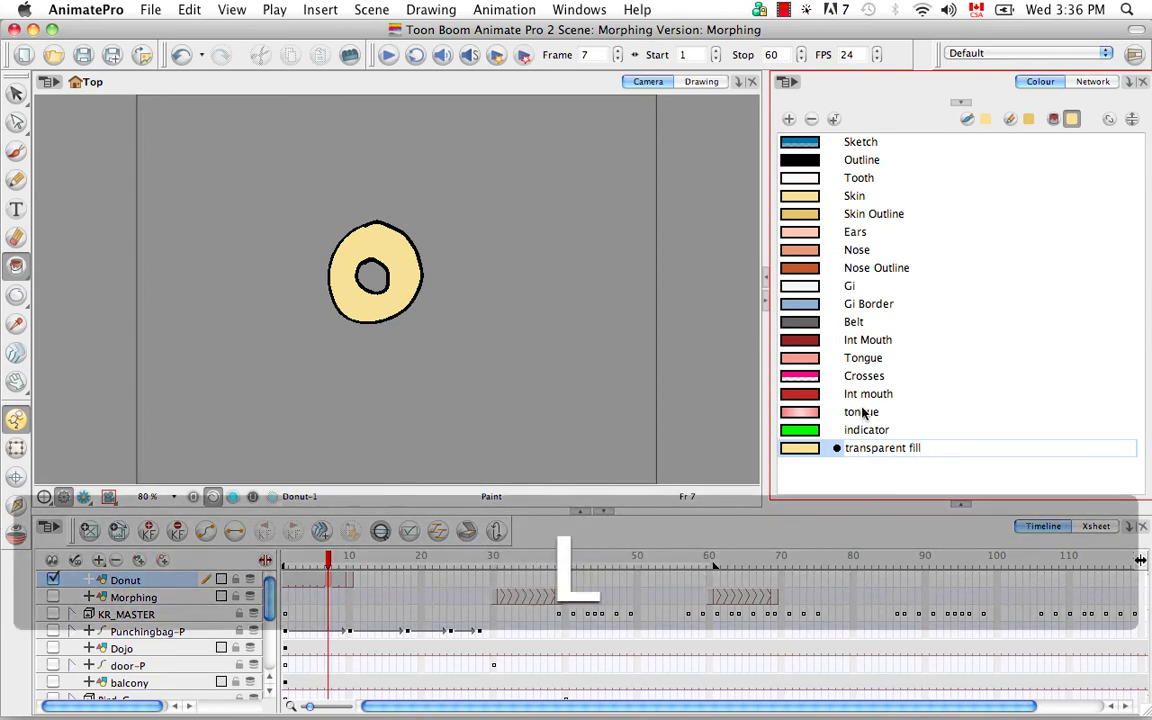
key(Return)
Set the 'transparent fill' swatch's alpha to 0 in the Colour Picker
click(803, 450)
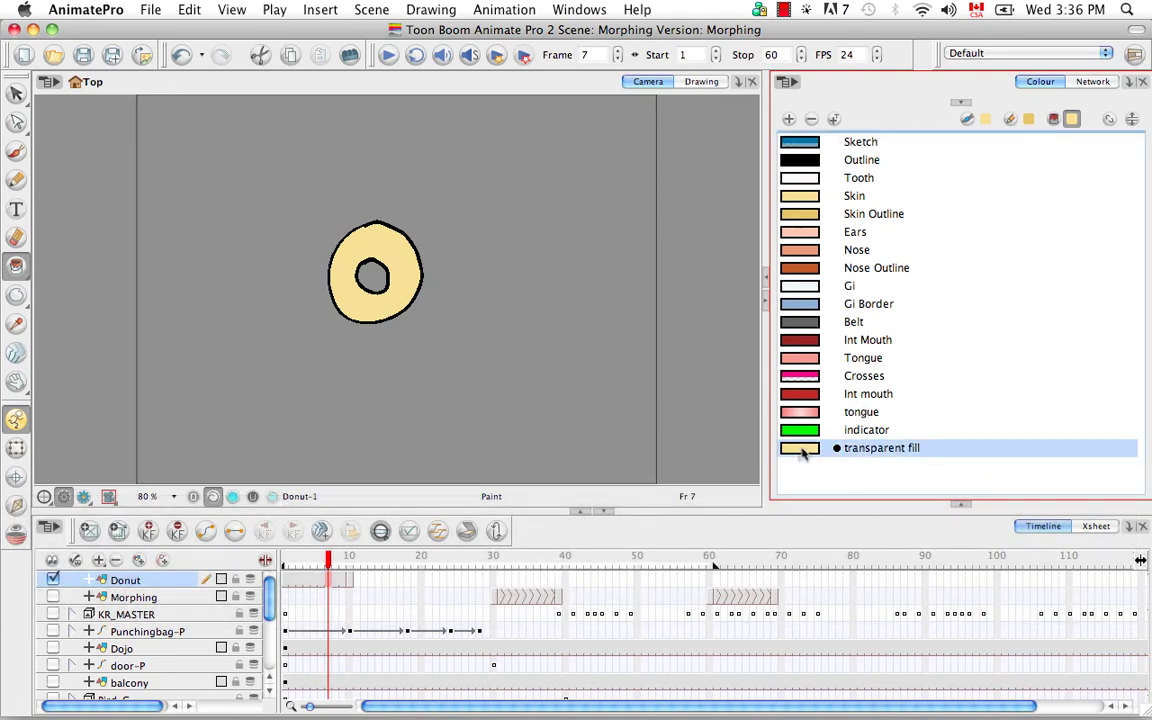
double_click(803, 452)
drag(684, 373, 581, 376)
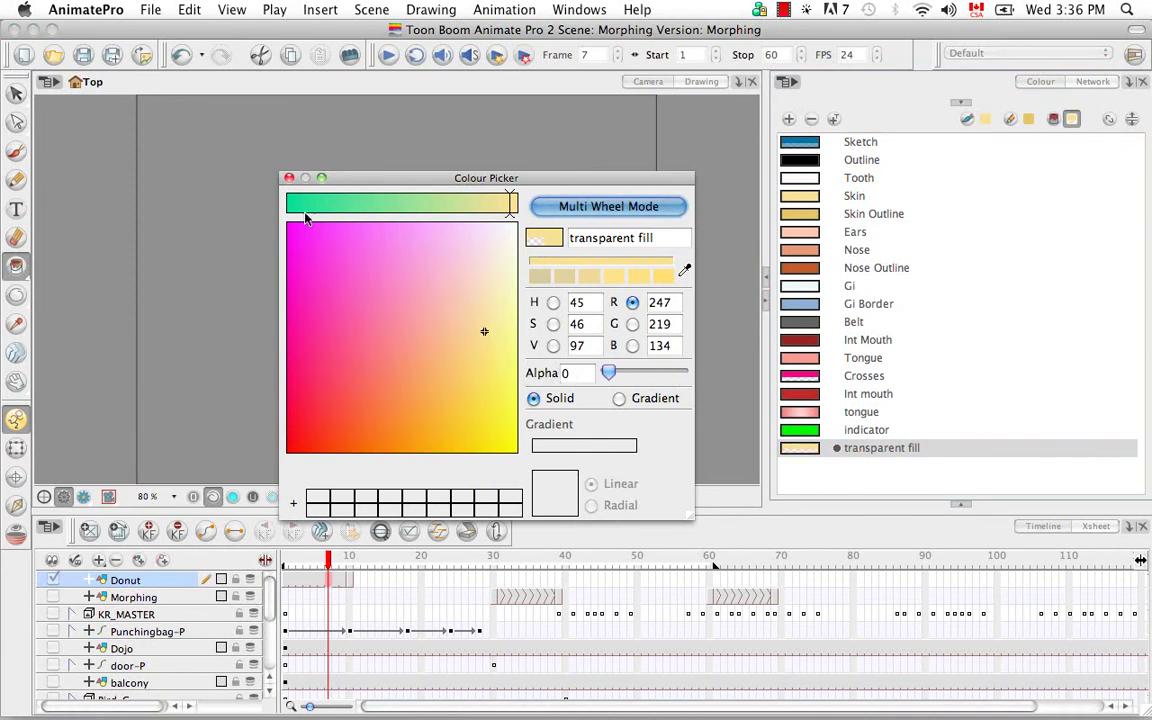
click(289, 178)
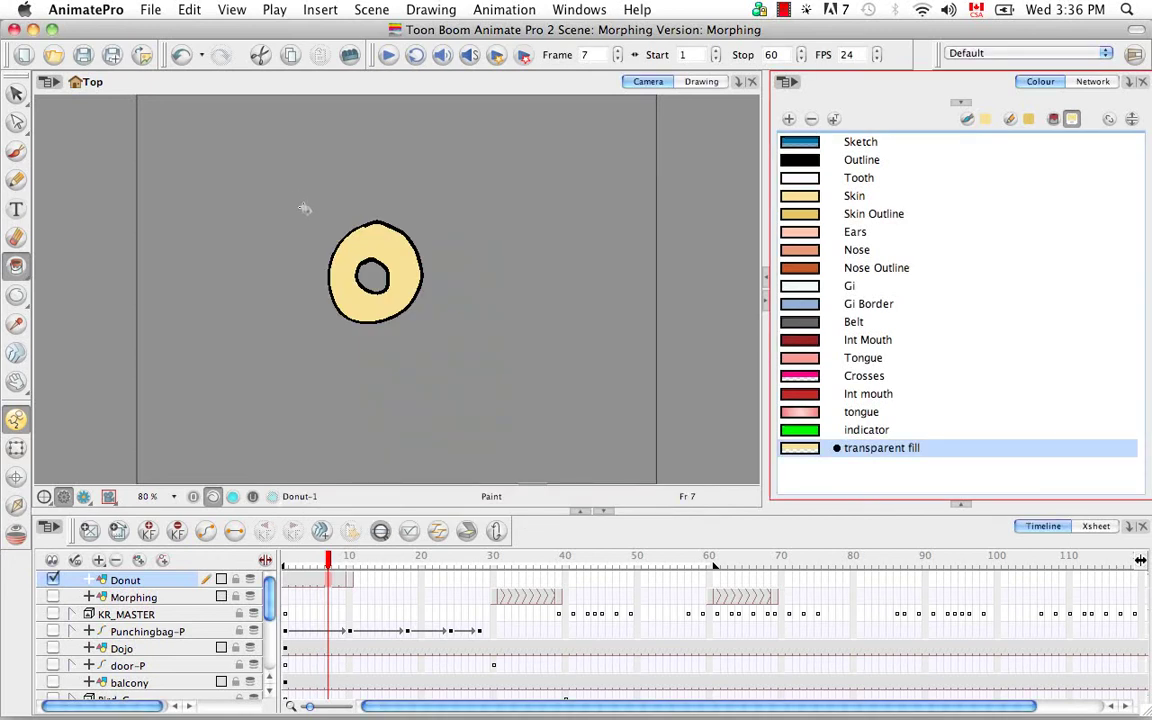
Fill Donut-1's hole transparent, then show Morphing tool properties at frame 10 (Quality 0.2, range 1–10)
click(373, 279)
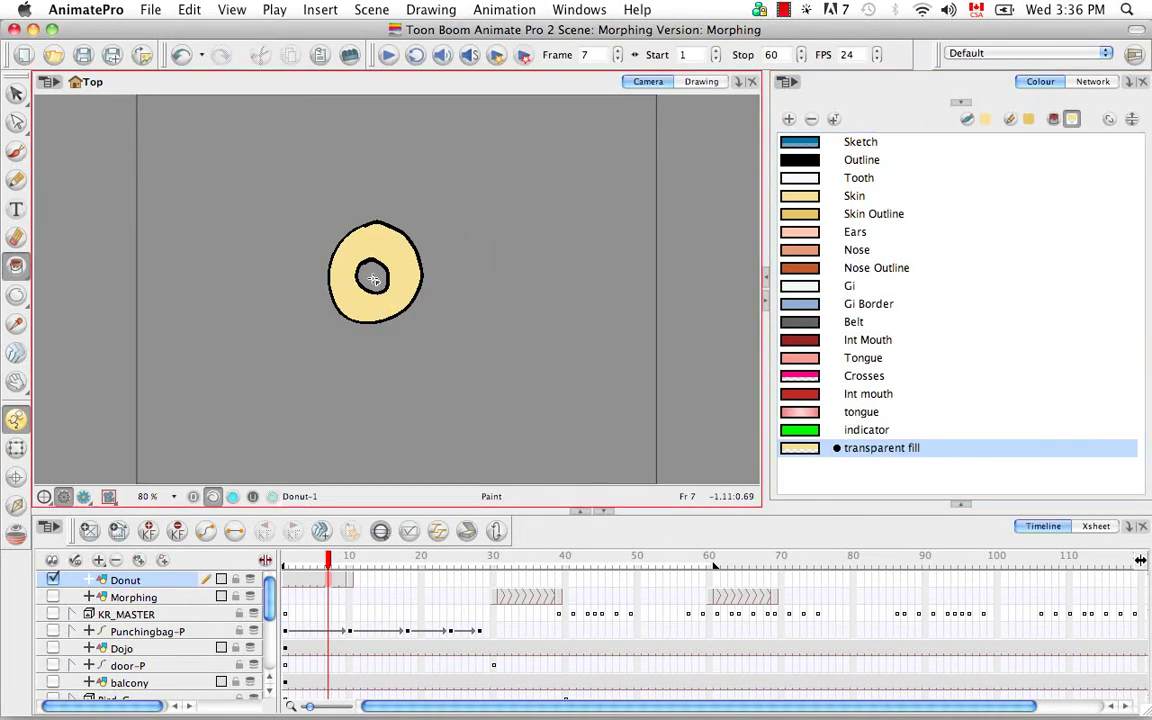
click(349, 584)
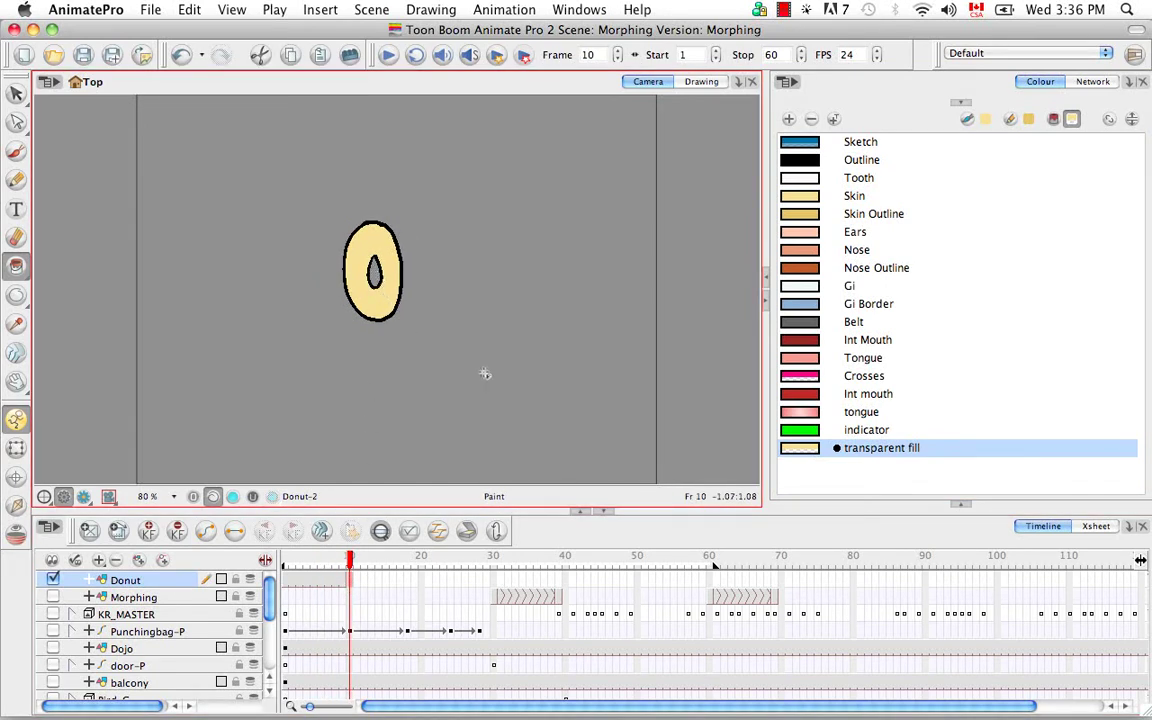
click(17, 353)
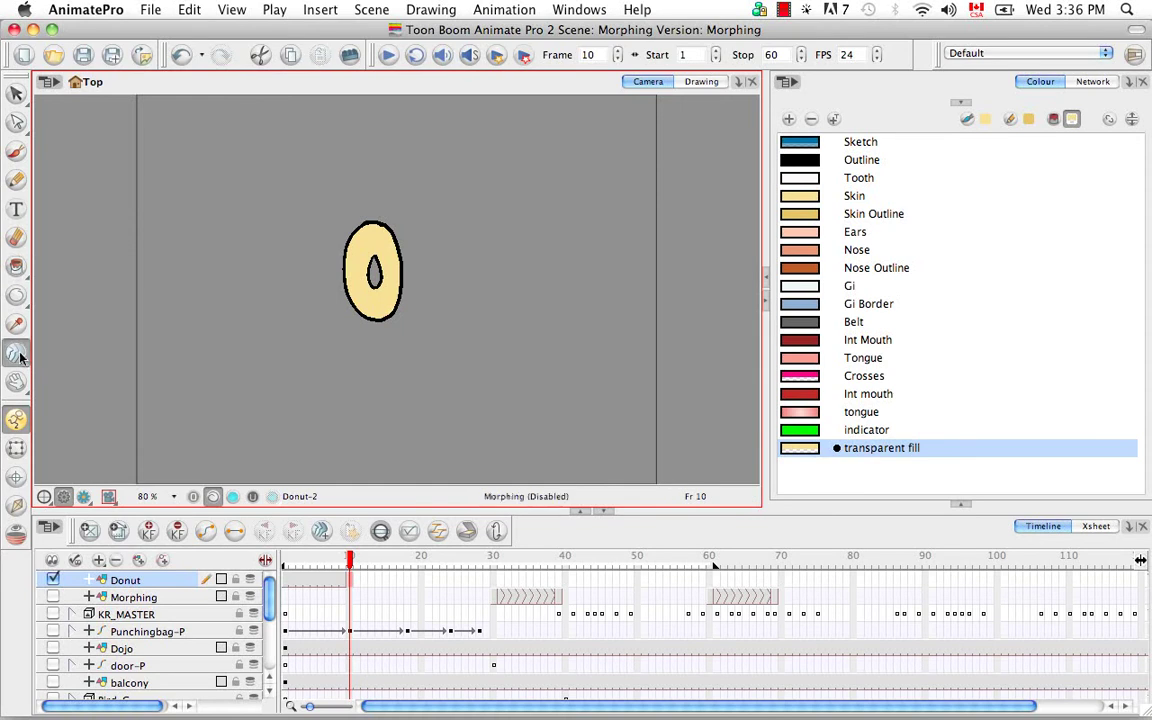
click(962, 507)
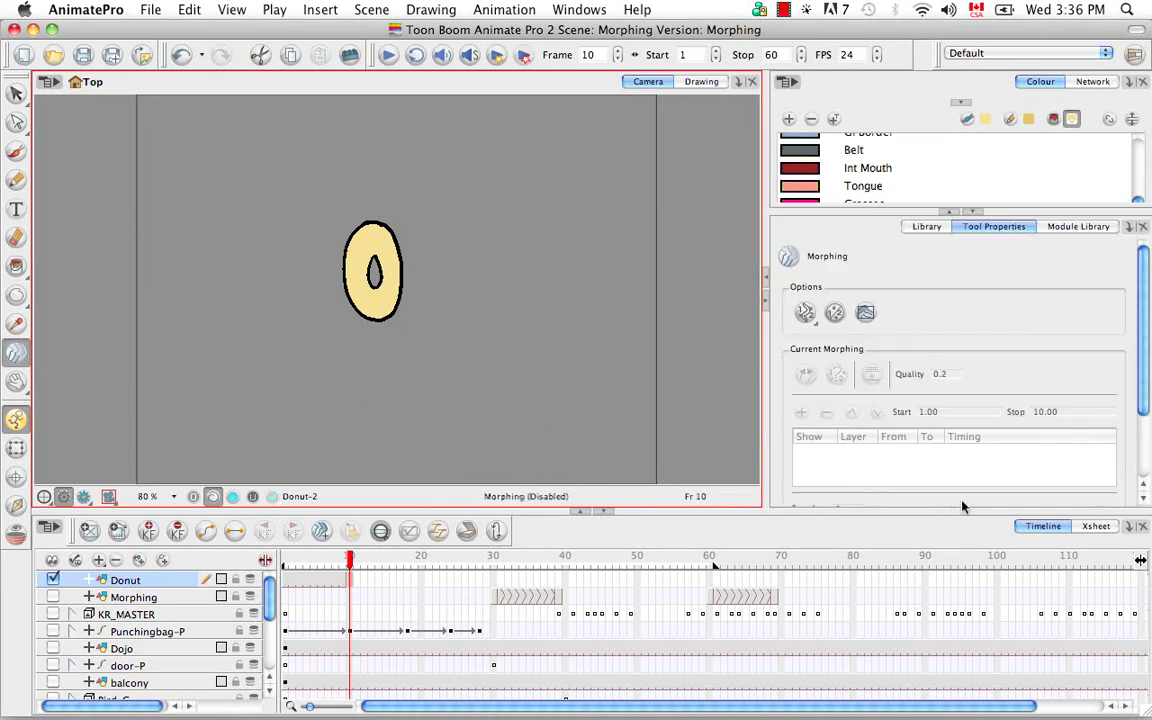
click(950, 213)
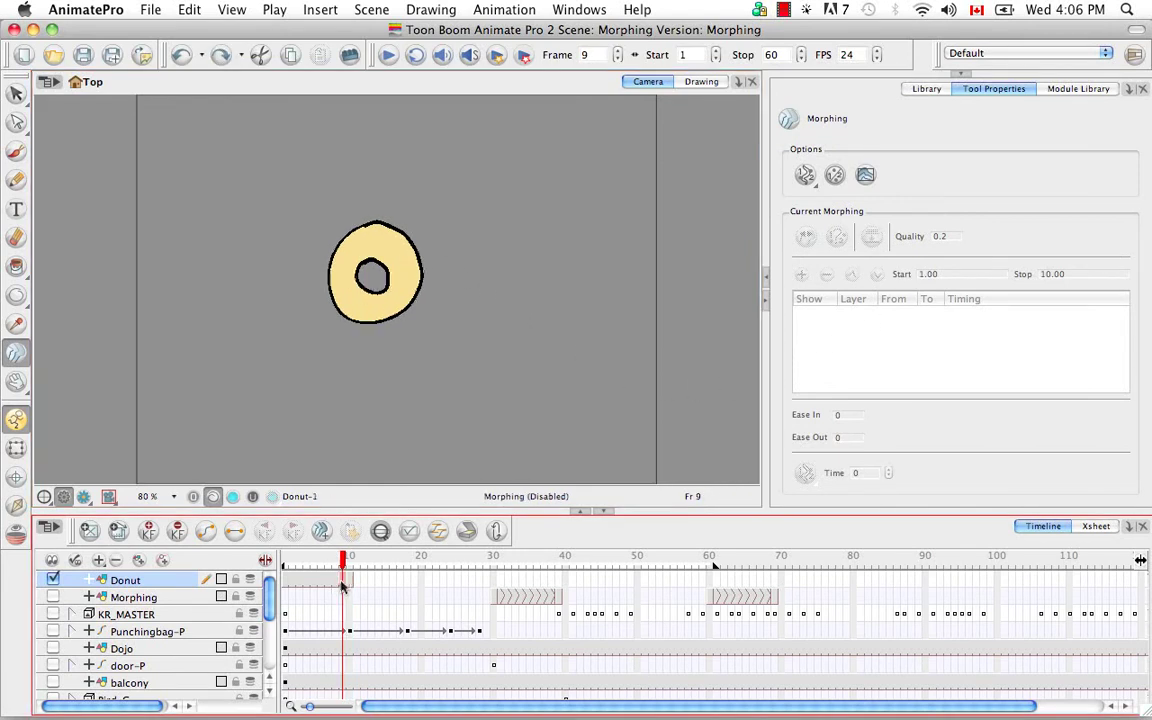
Create a new Donut-1 to Donut-2 morph, setting frame 1's third morphing option so the hole isn't black
click(321, 531)
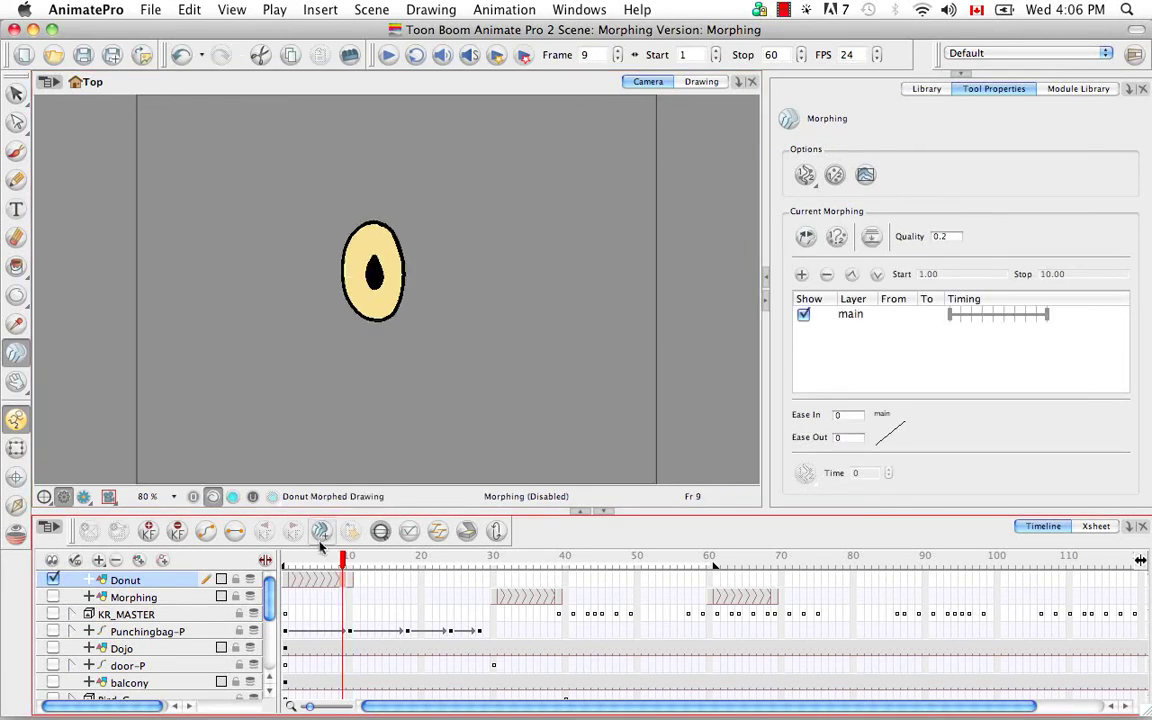
click(288, 580)
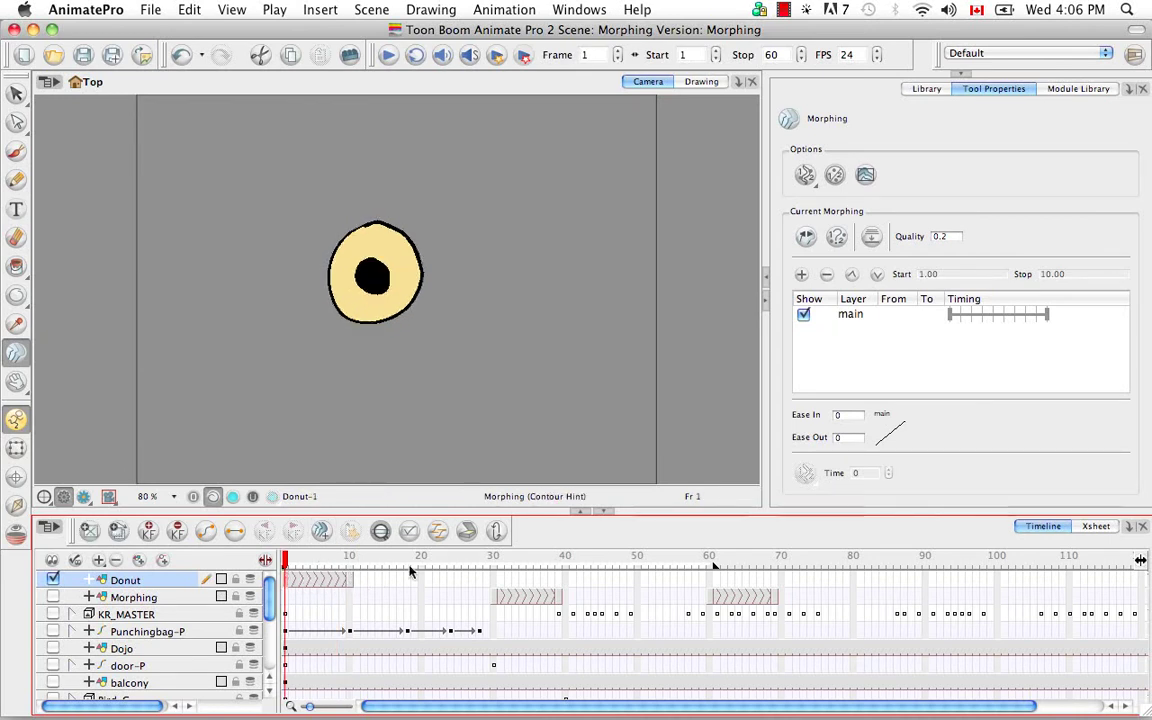
click(872, 237)
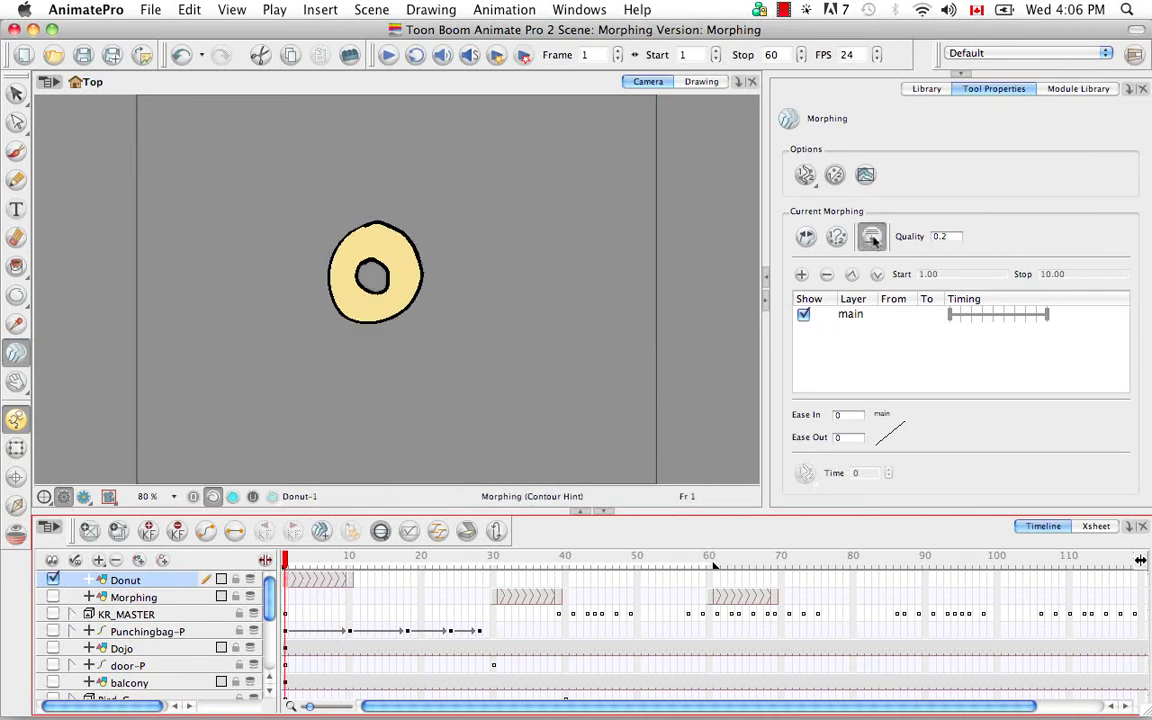
click(349, 582)
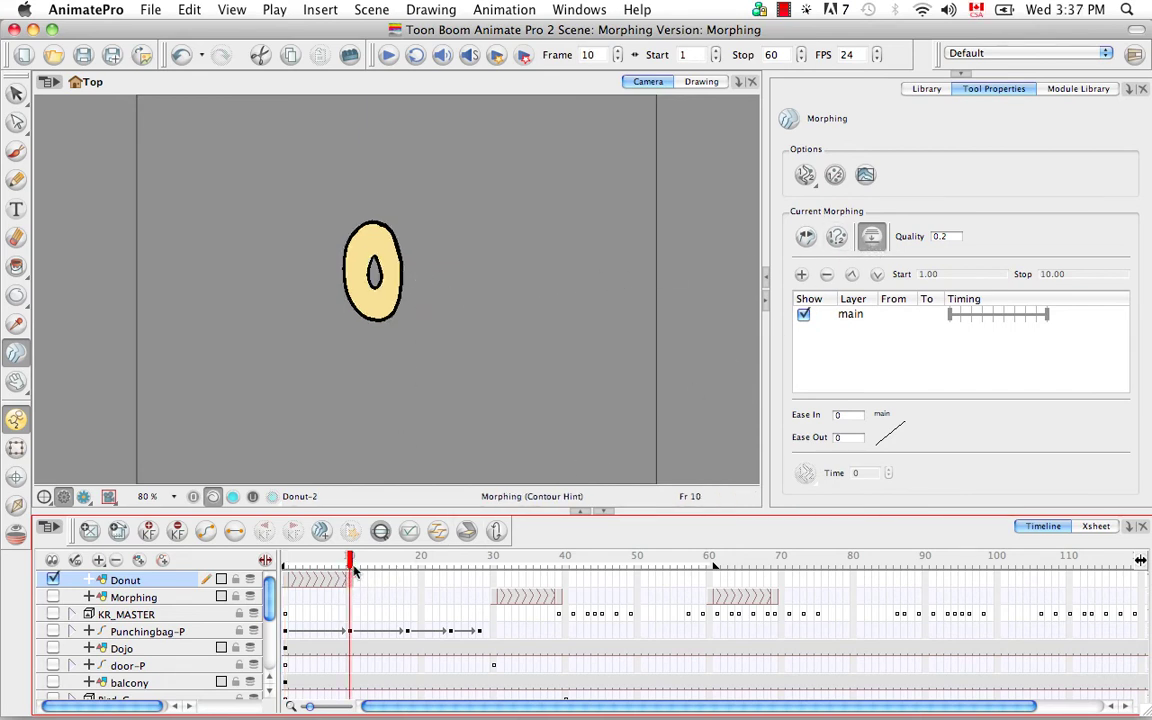
mouse_move(290, 562)
mouse_down()
mouse_move(352, 562)
mouse_move(268, 548)
mouse_move(341, 572)
mouse_move(349, 562)
mouse_move(285, 562)
mouse_move(345, 563)
mouse_move(352, 583)
mouse_up()
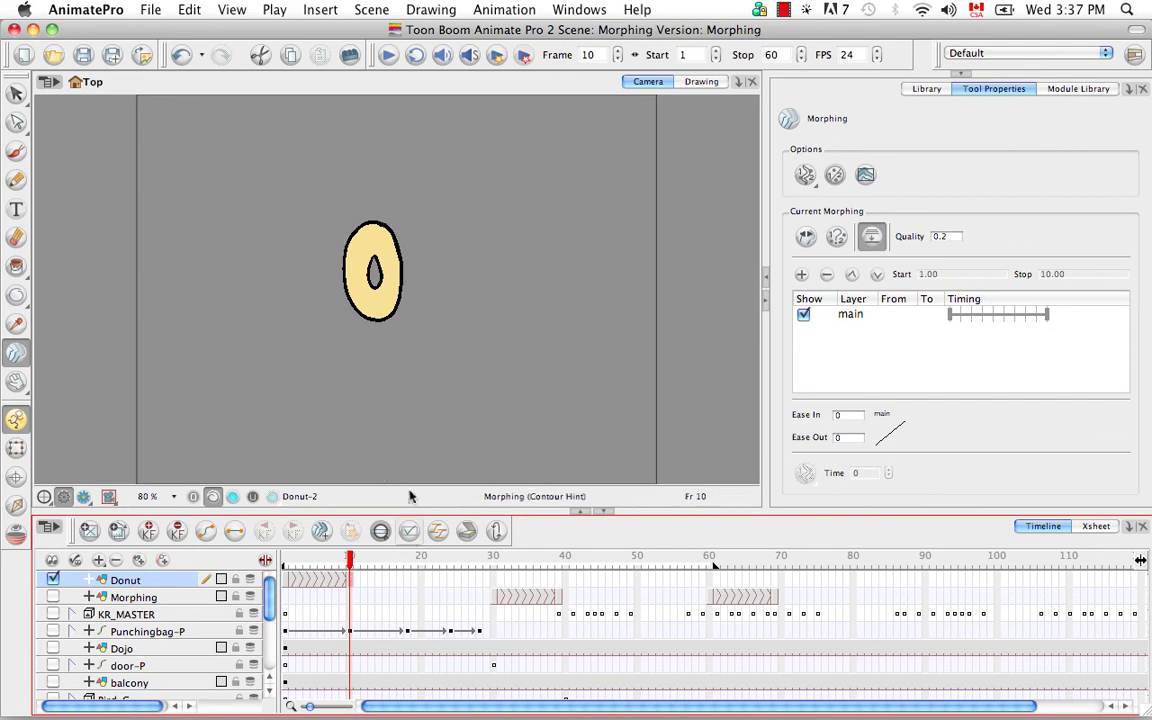